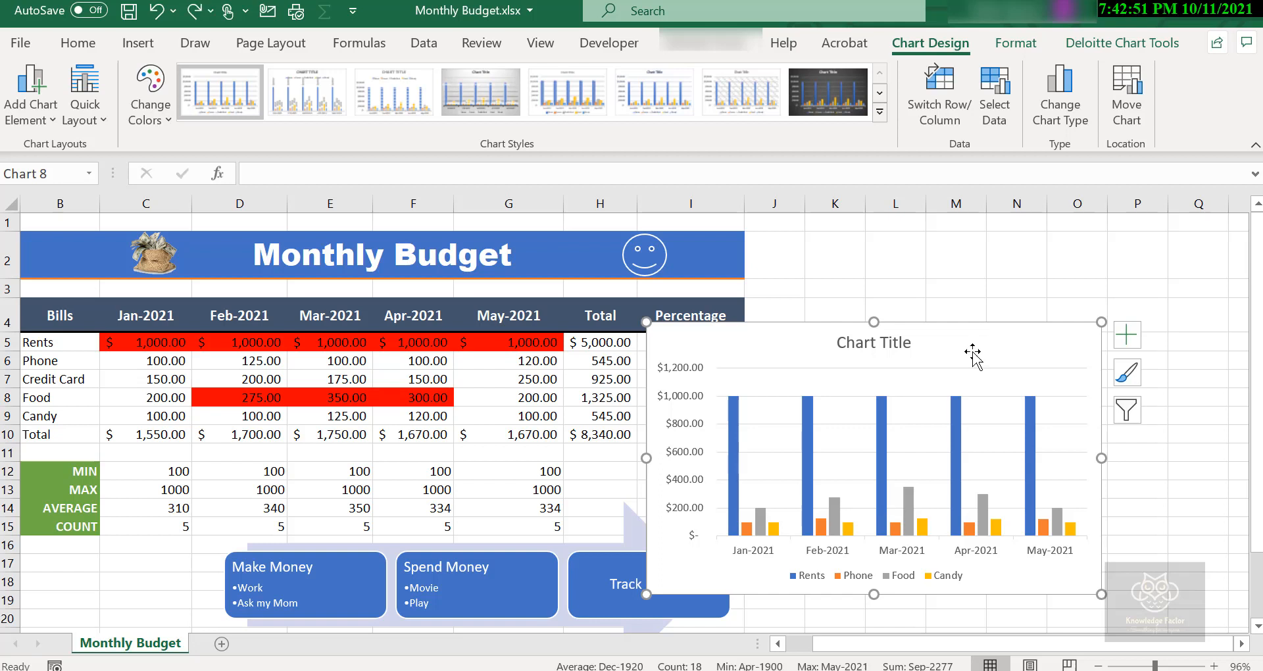
# Move the chart slightly up and to the right on the sheet and browse the available chart styles
pyautogui.moveTo(973, 353); pyautogui.dragTo(1009, 334)
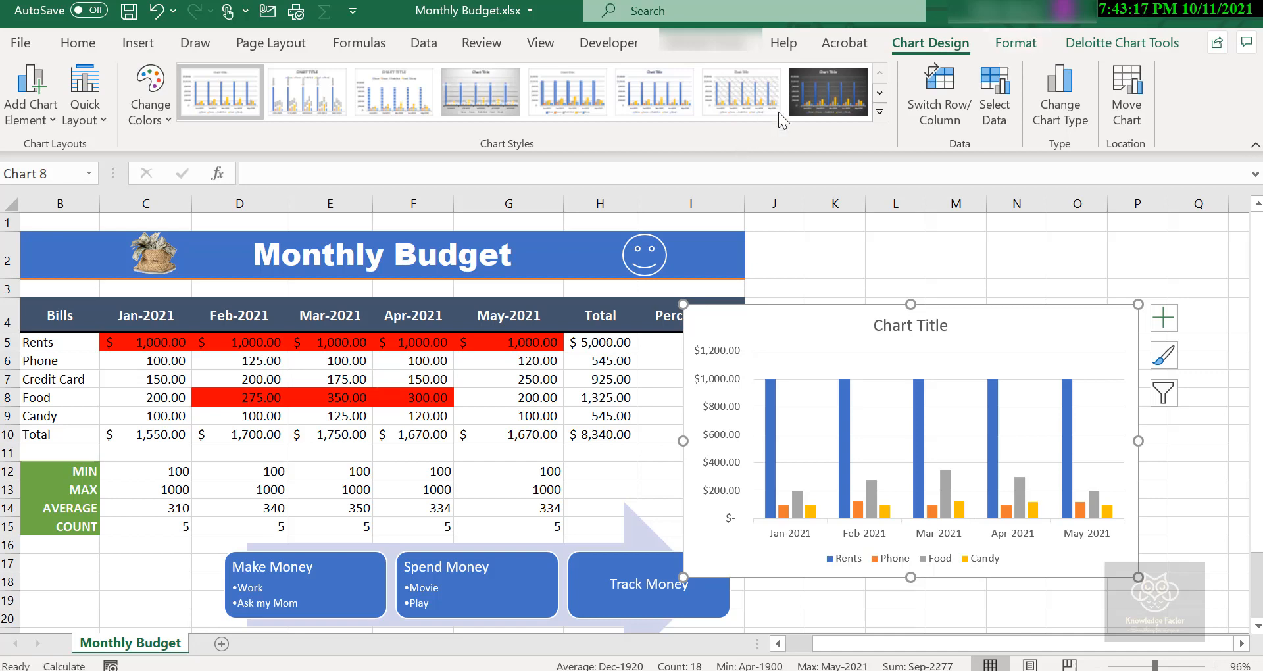
pyautogui.click(879, 111)
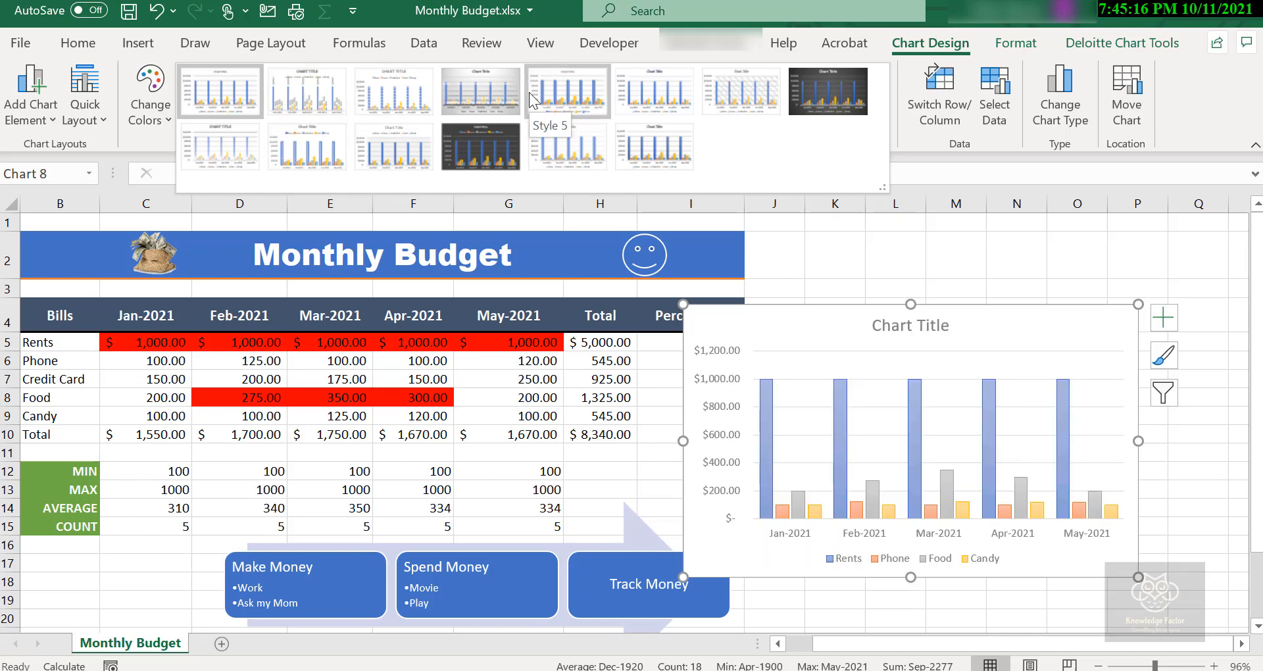
# Fill the Rents series columns in the chart with the theme color Green, Accent 6
pyautogui.click(998, 47)
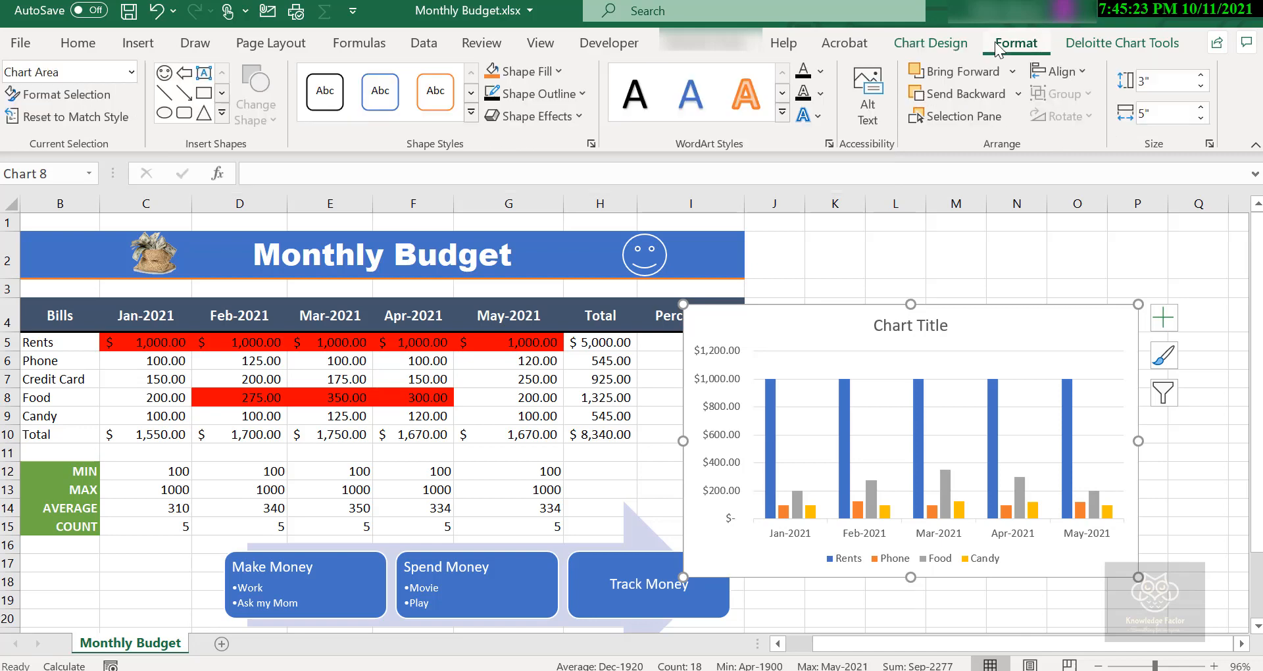
pyautogui.click(773, 431)
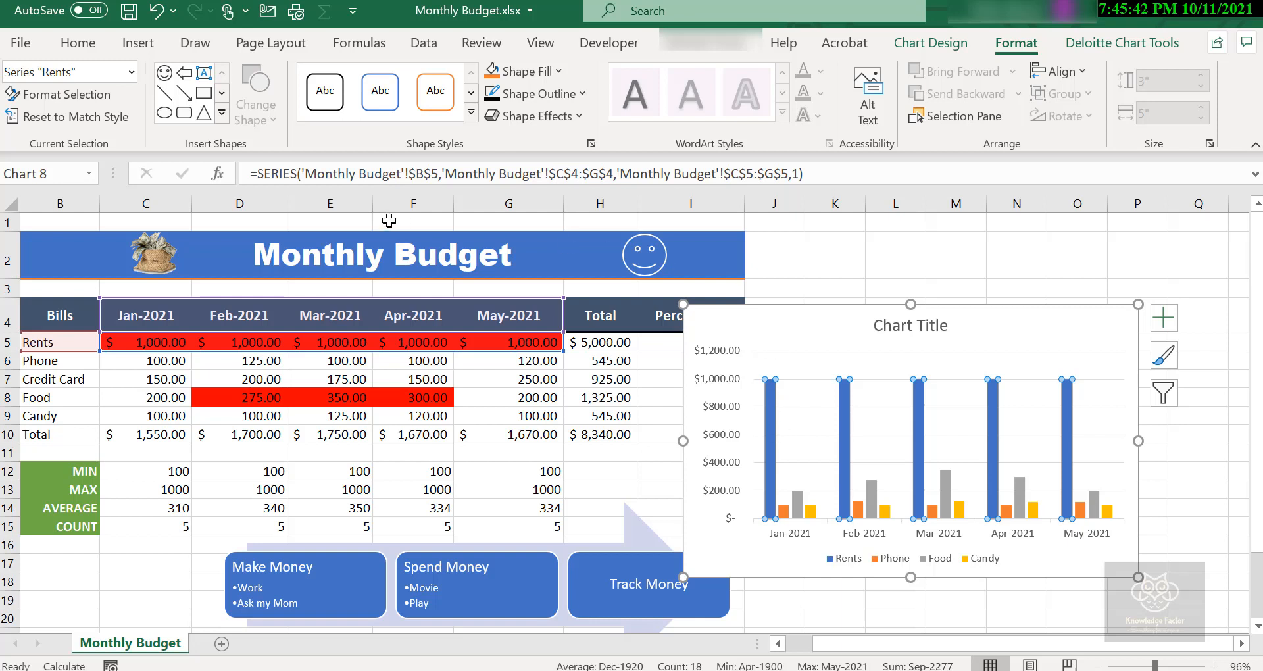
pyautogui.click(559, 73)
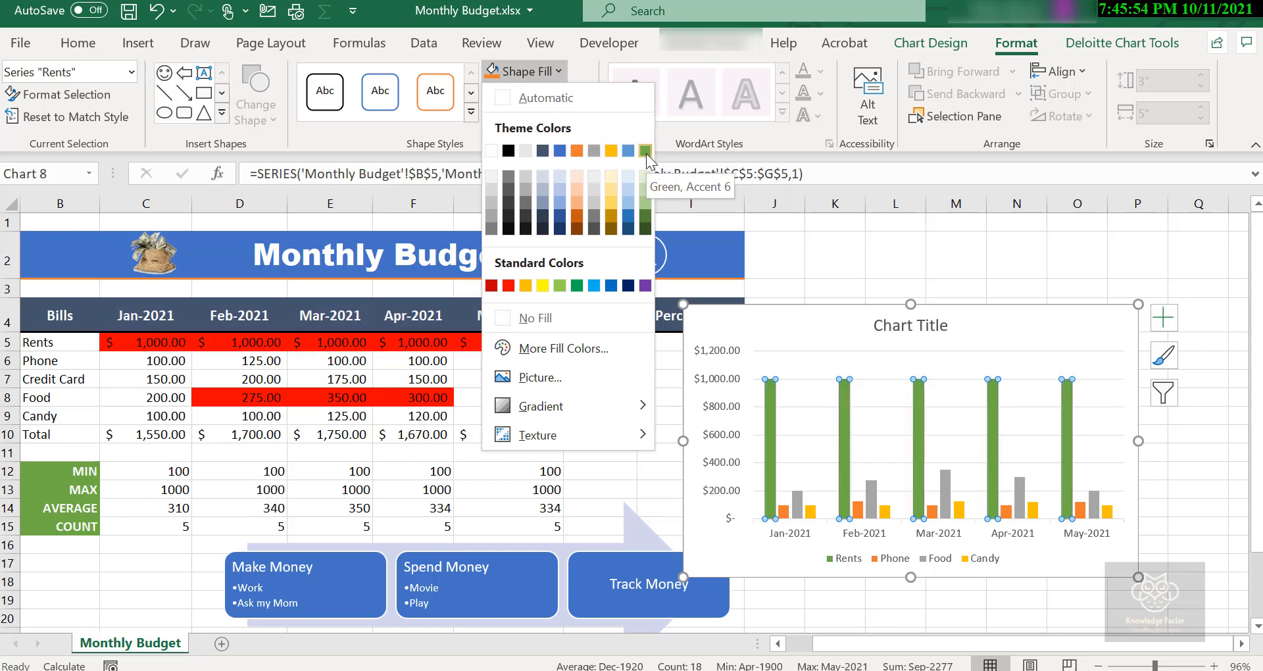
pyautogui.press('Escape')
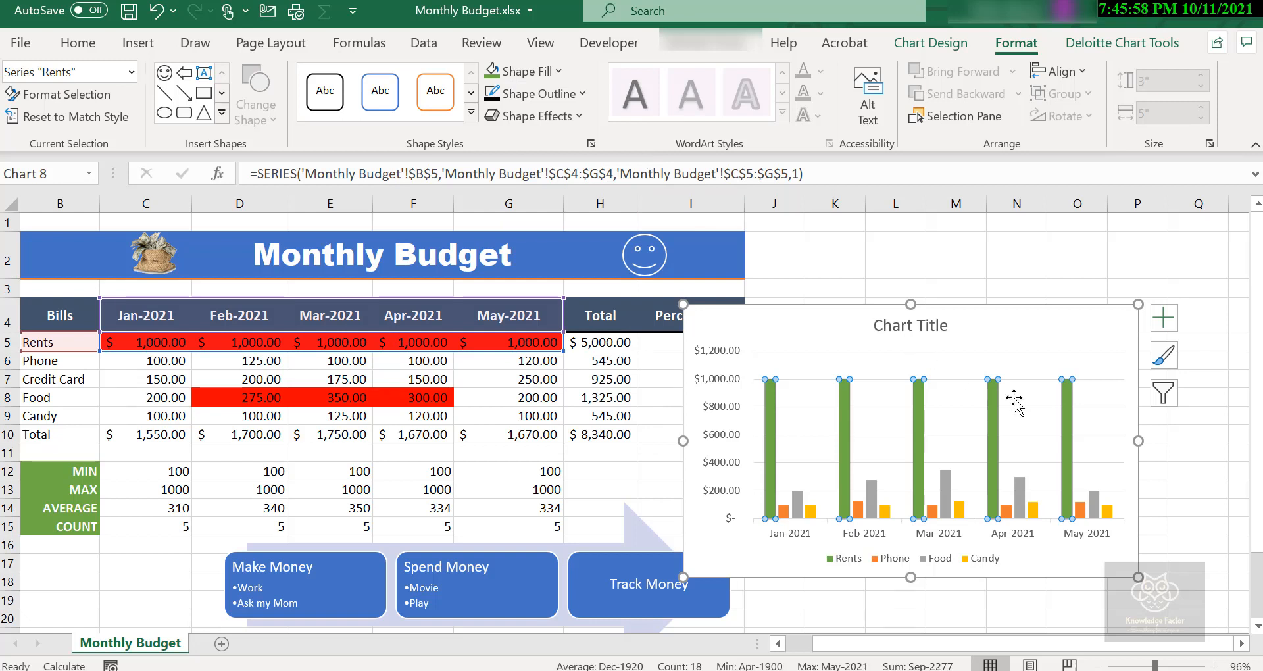
pyautogui.moveTo(1071, 480)
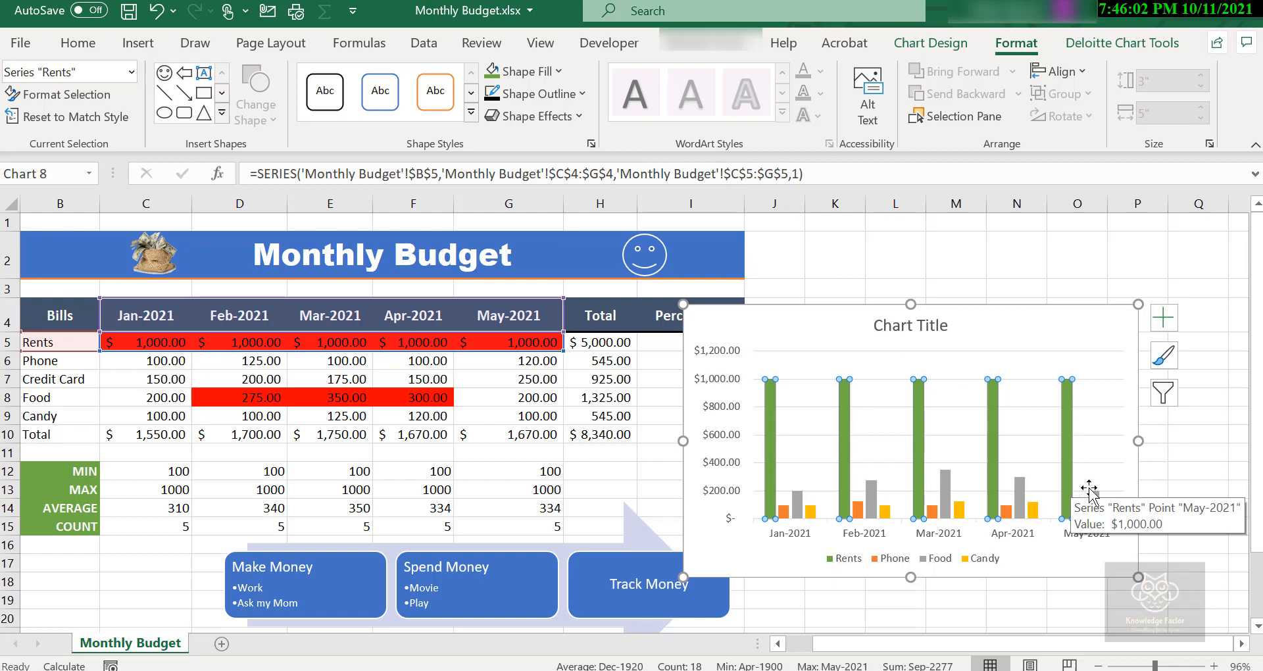
# Enlarge the month labels on the chart's horizontal axis to font size 11 and make them bold
pyautogui.click(936, 536)
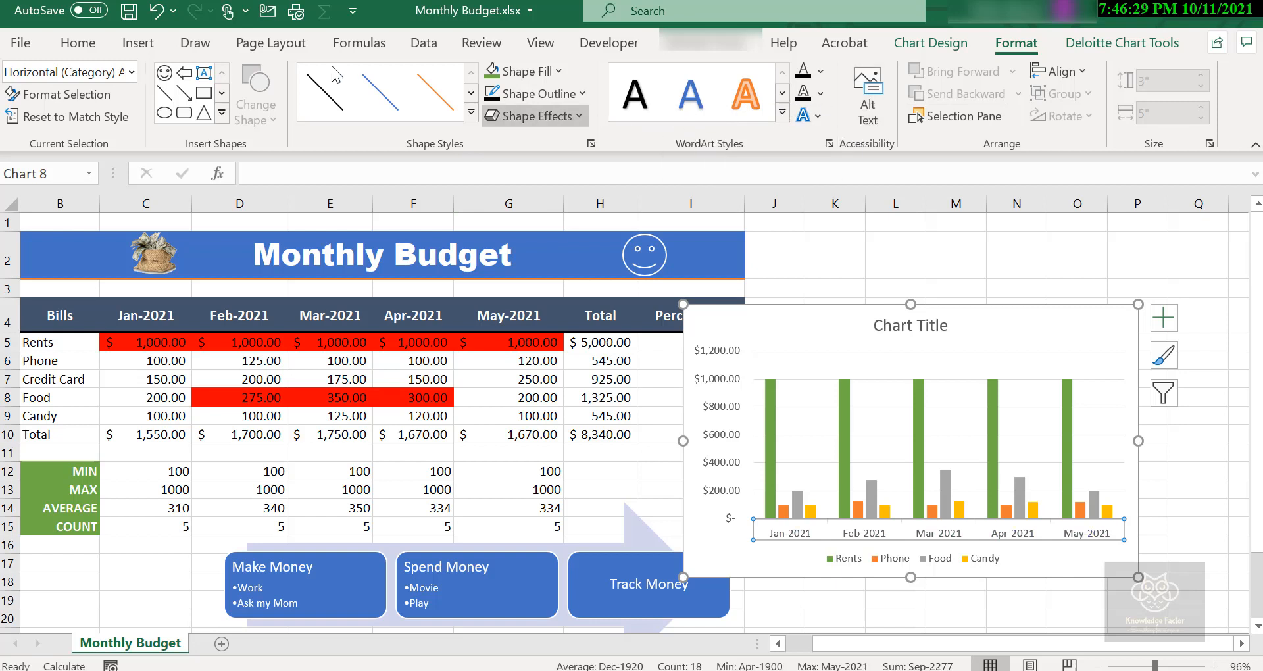
pyautogui.click(80, 44)
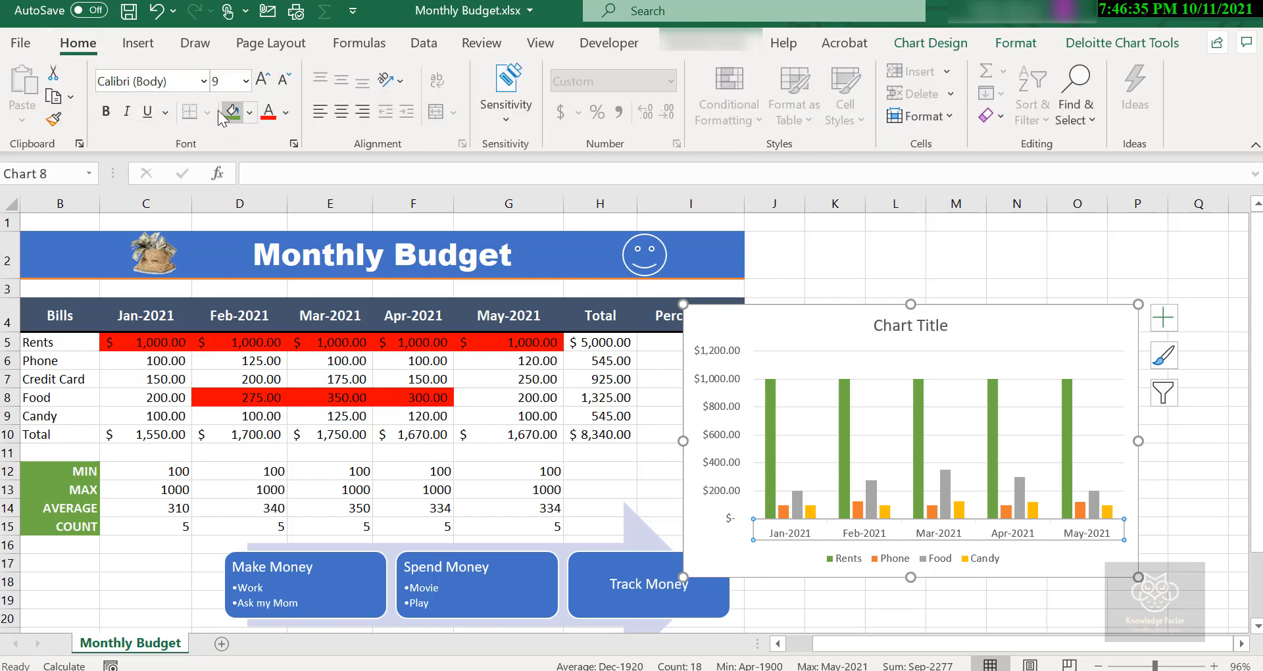
pyautogui.click(262, 80)
pyautogui.click(261, 80)
pyautogui.click(262, 80)
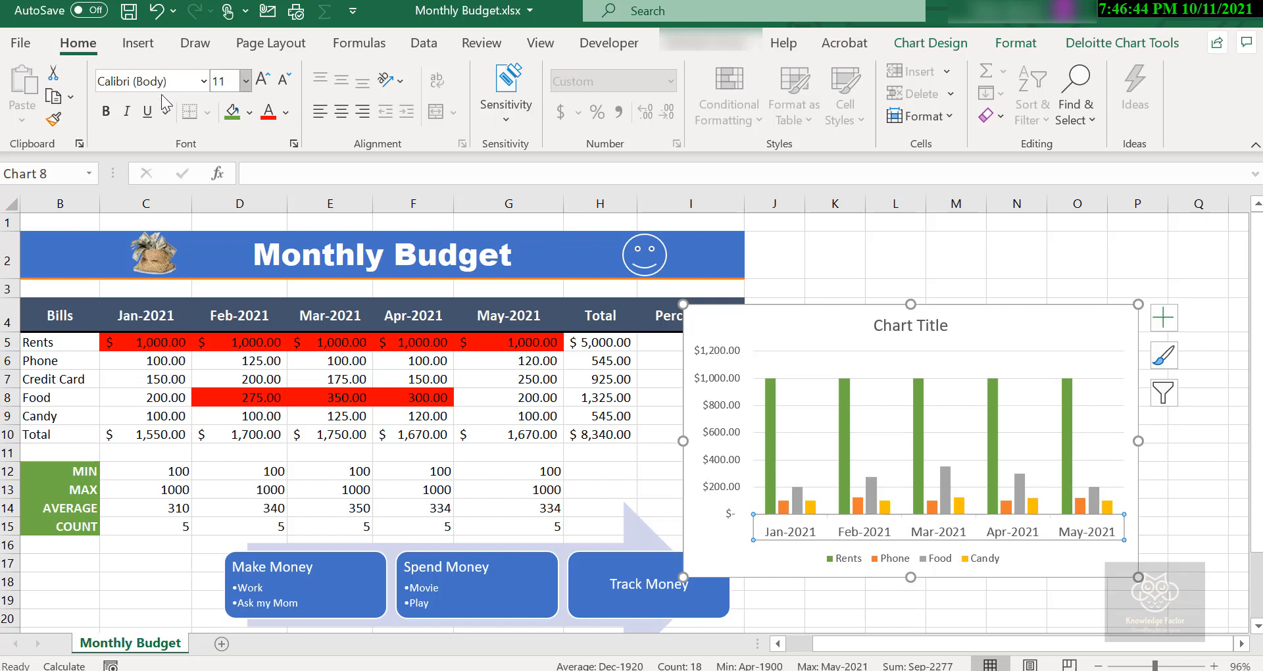
pyautogui.click(103, 114)
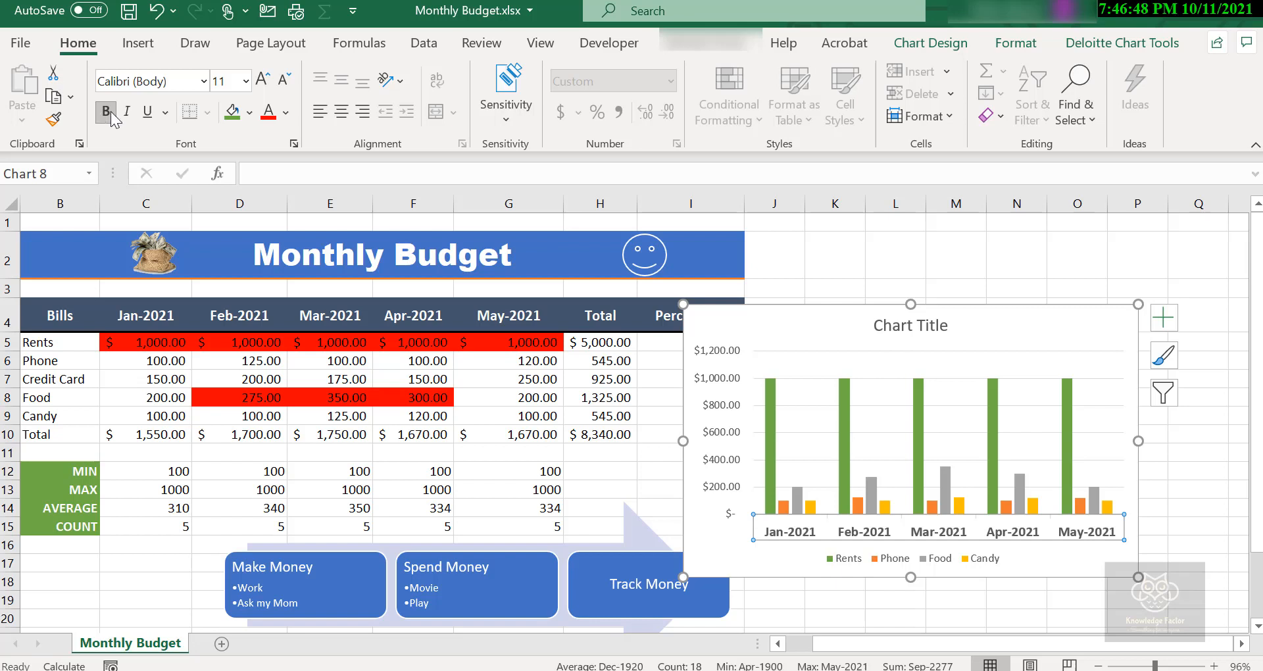
# Make the dollar labels on the chart's vertical axis bold
pyautogui.click(717, 383)
pyautogui.click(717, 383)
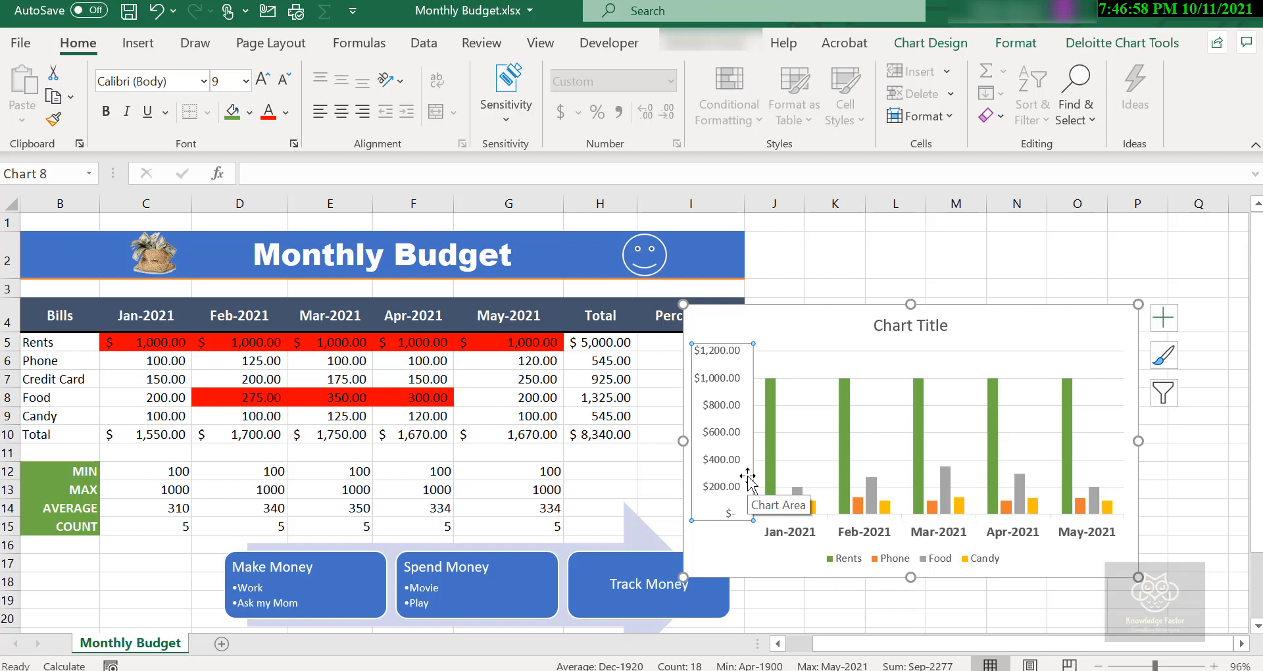
pyautogui.click(104, 117)
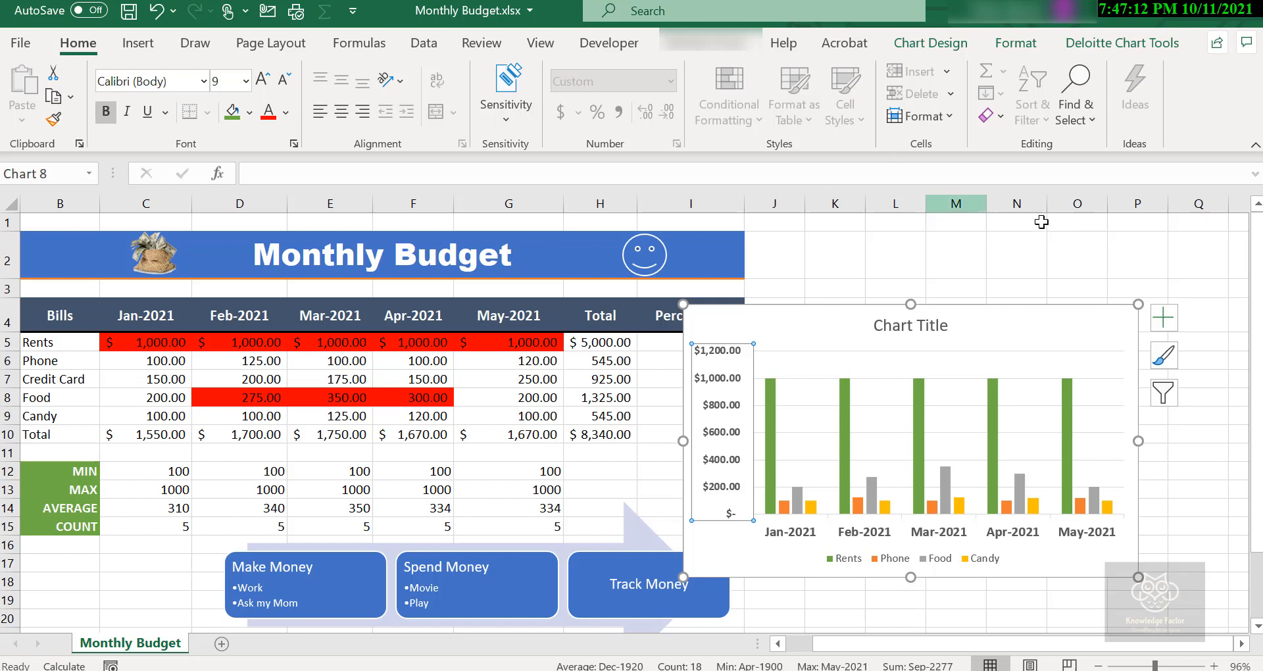
# Replace the chart's placeholder title with the text "Monthly Budget"
pyautogui.click(921, 323)
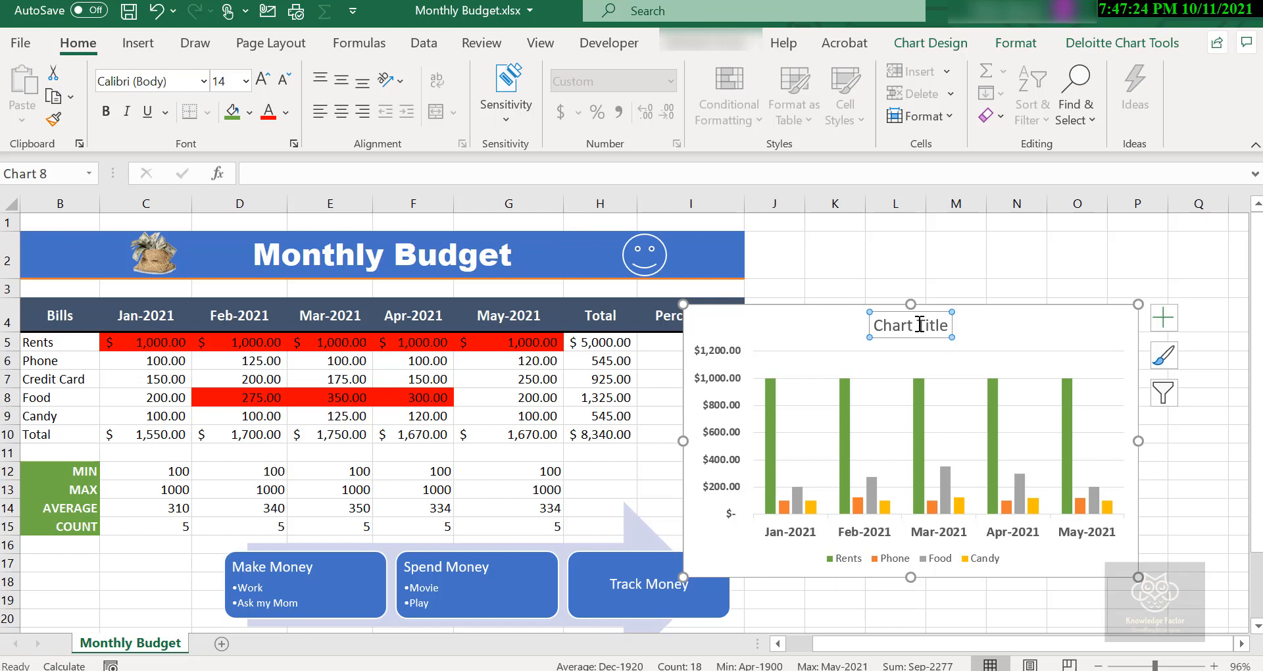
pyautogui.tripleClick(919, 325)
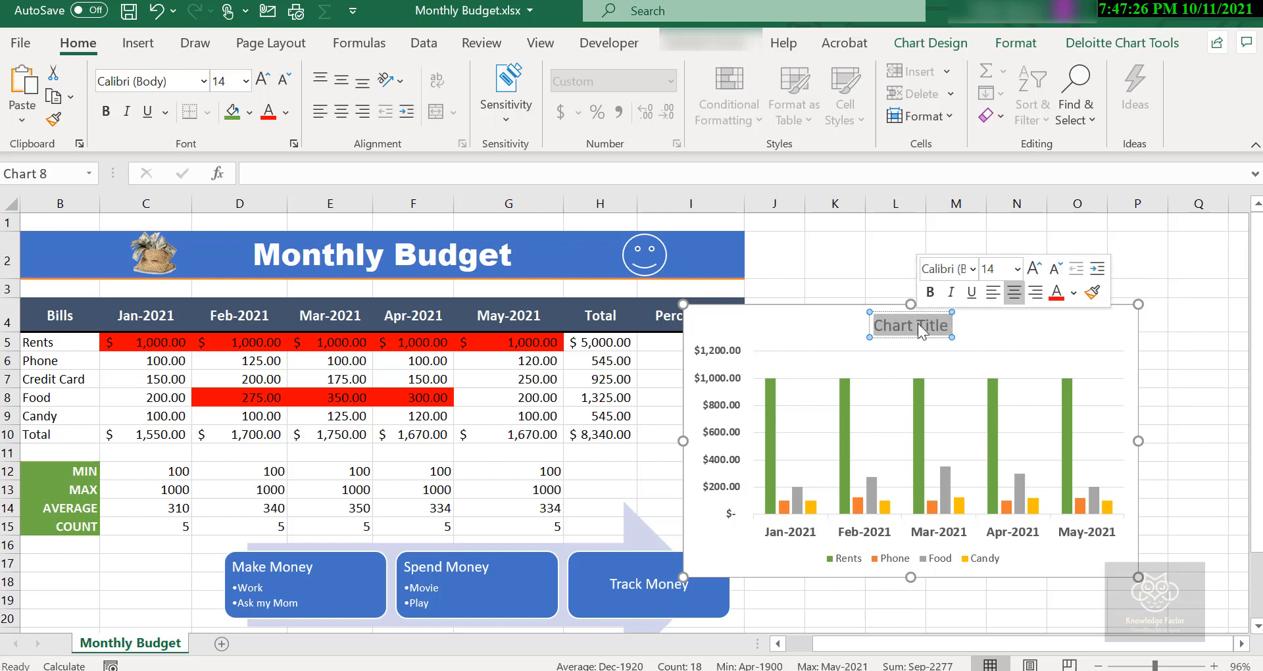
pyautogui.write('Month')
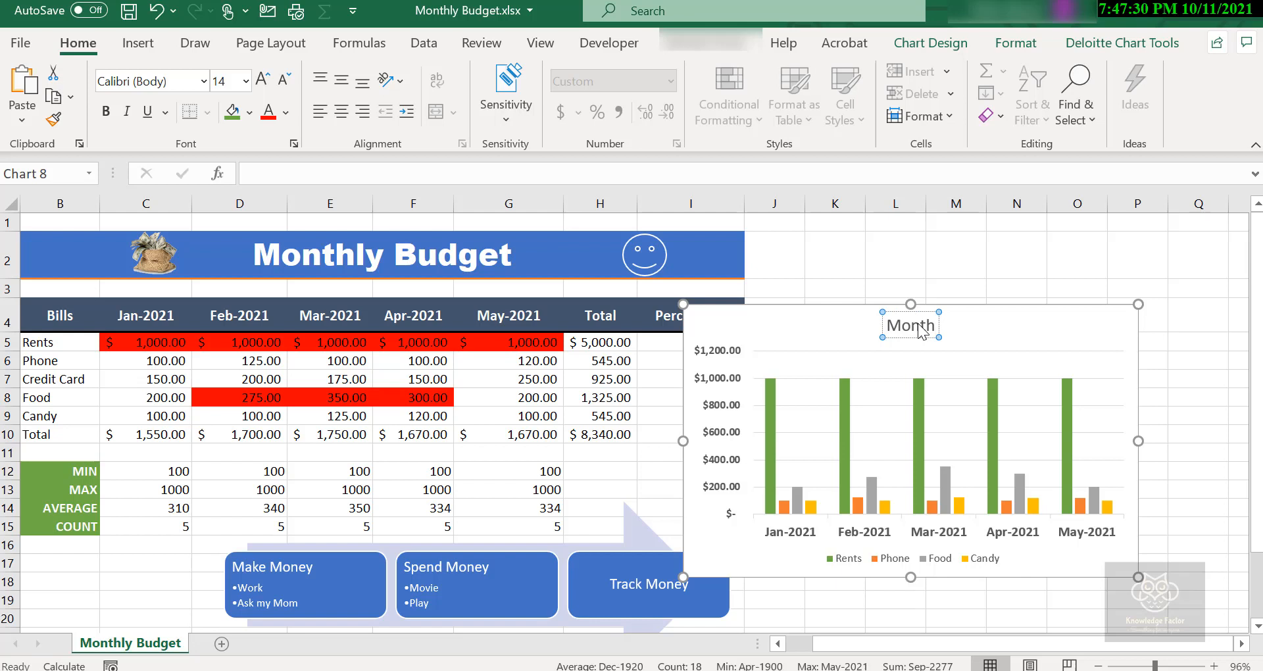
pyautogui.write('ly Budget')
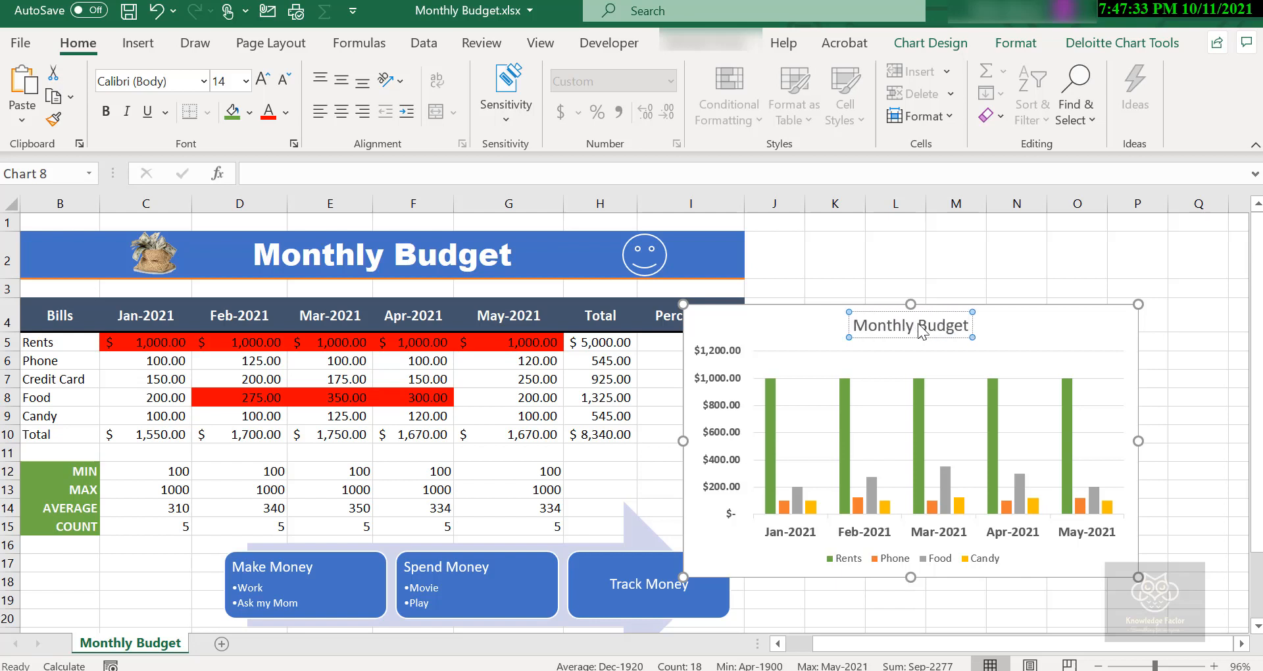
pyautogui.click(1104, 329)
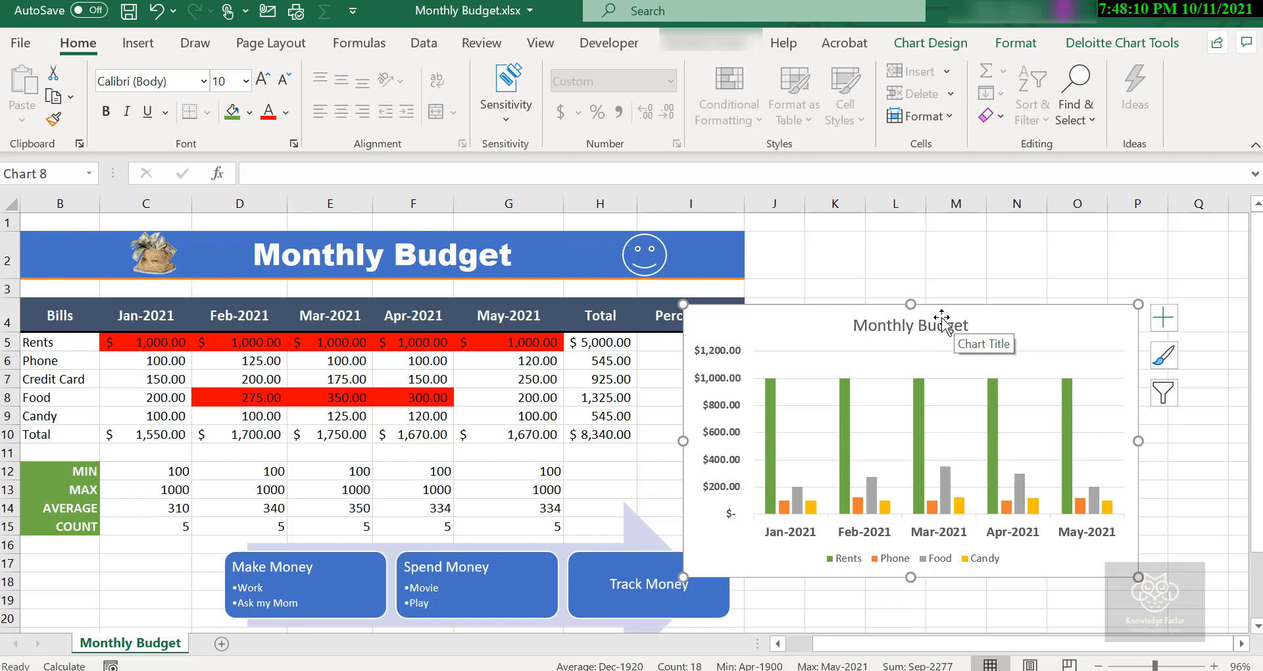
# Replace the chart title text with "Hello"
pyautogui.click(896, 325)
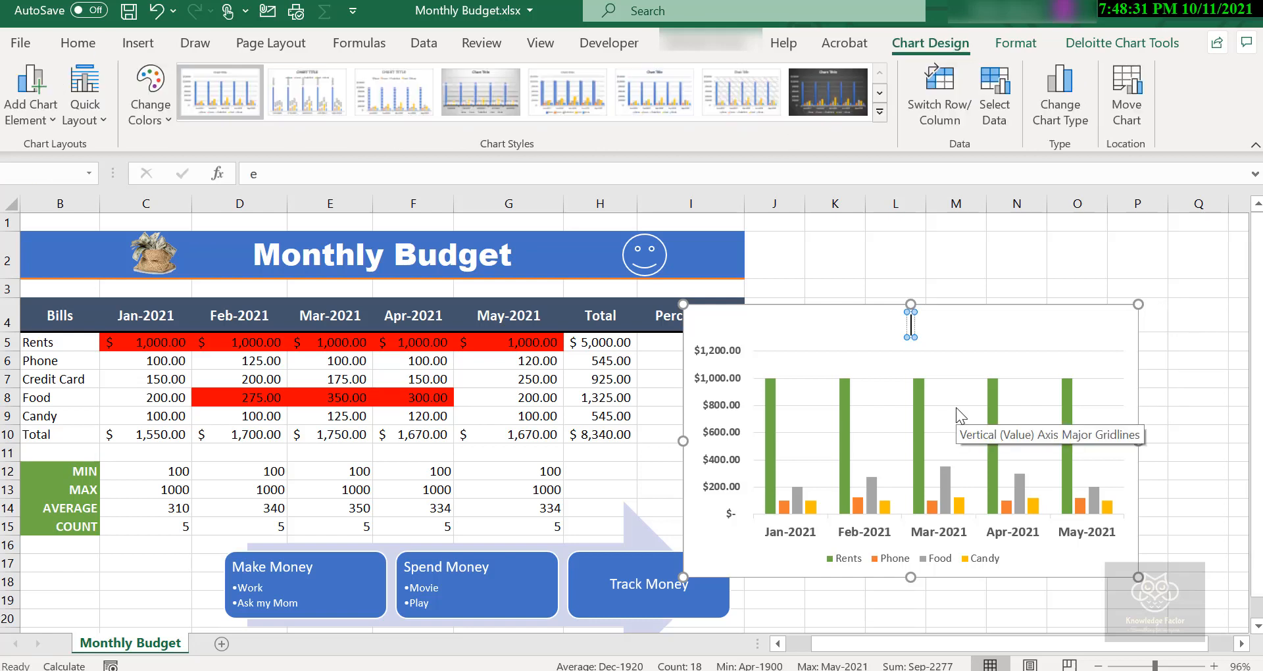
pyautogui.write('Hello')
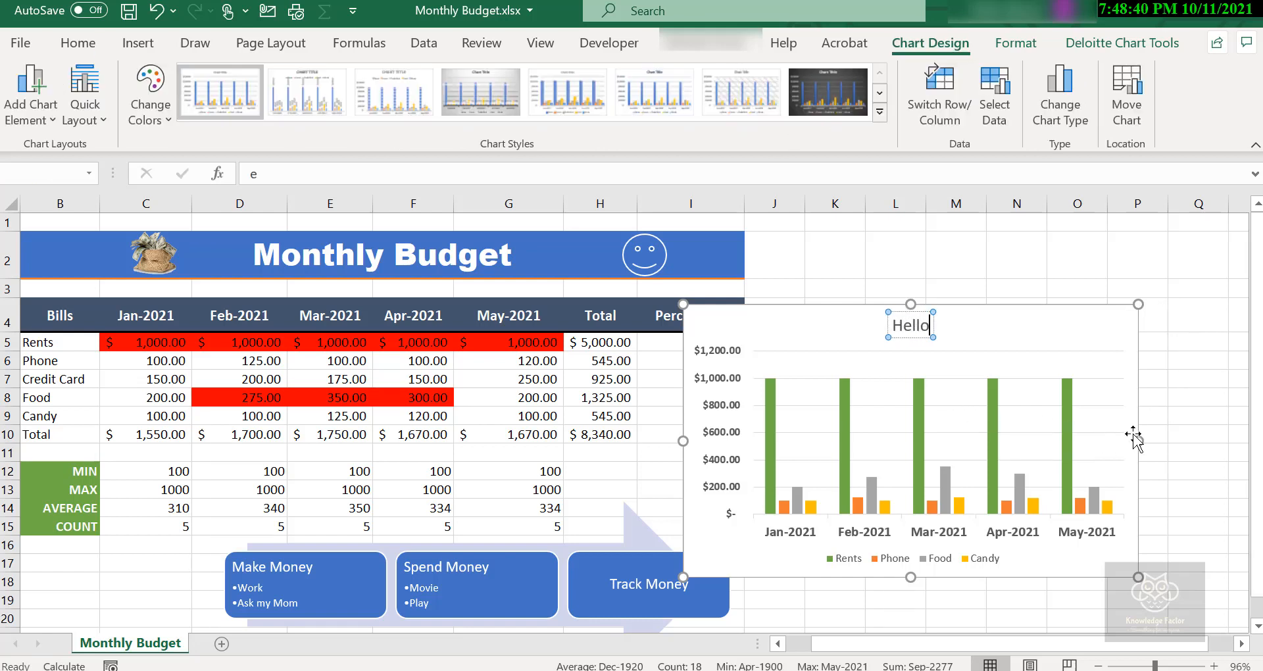
pyautogui.click(955, 336)
# Link the chart title to the sheet's heading cell with the formula ='Monthly Budget'!$B$2:$I$2
pyautogui.click(899, 333)
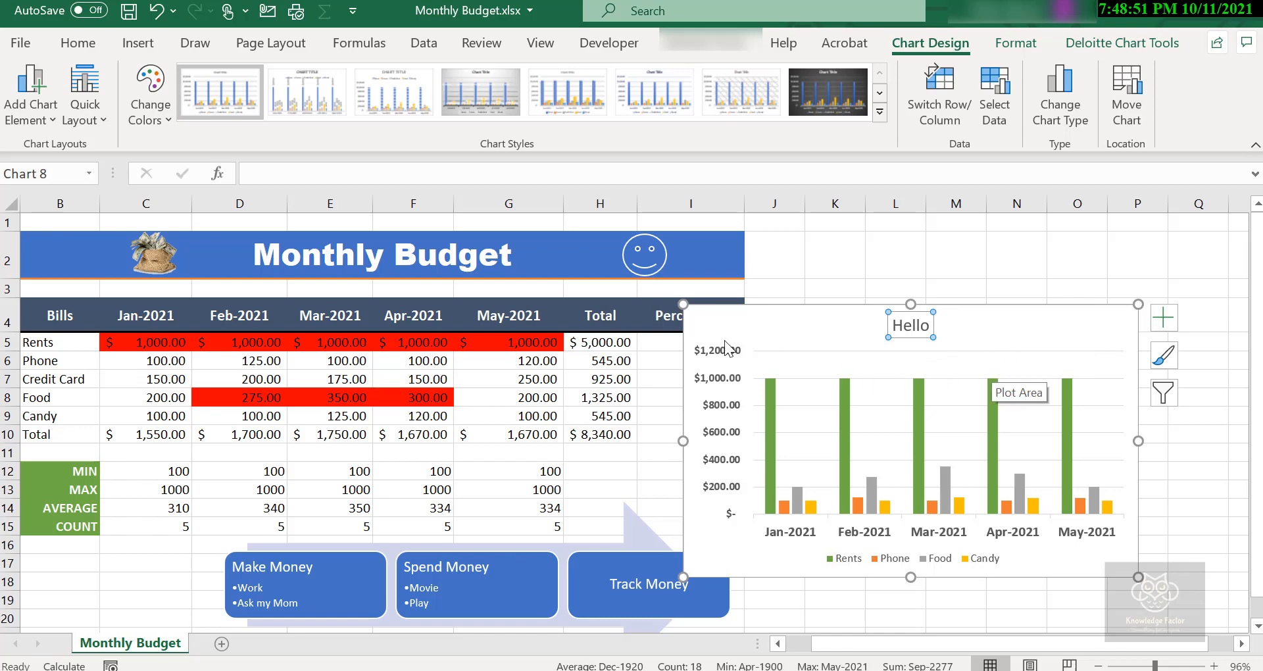
pyautogui.click(391, 175)
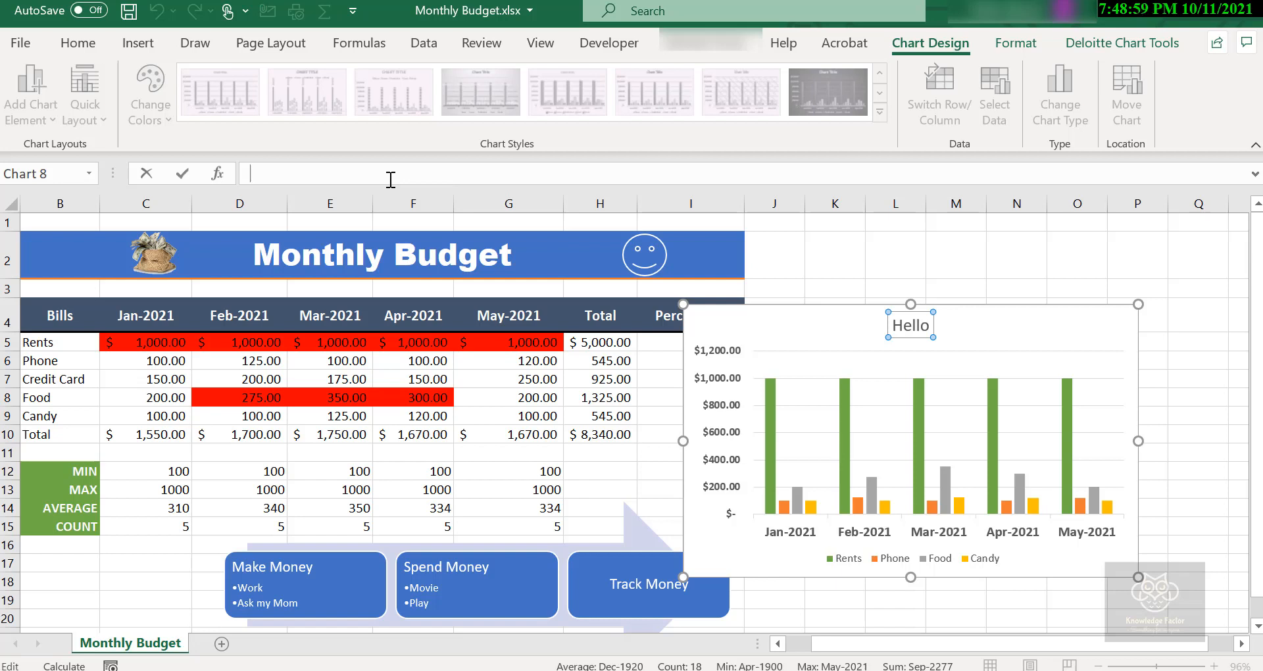
pyautogui.write('=')
pyautogui.click(320, 263)
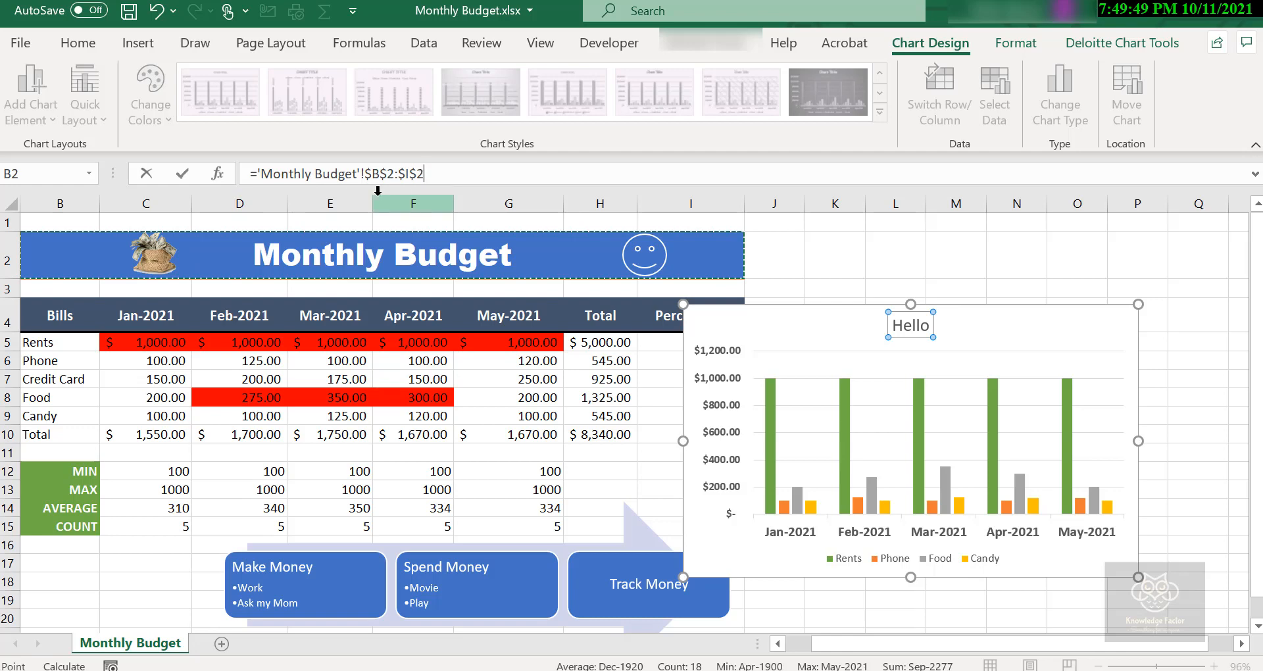
pyautogui.press('Return')
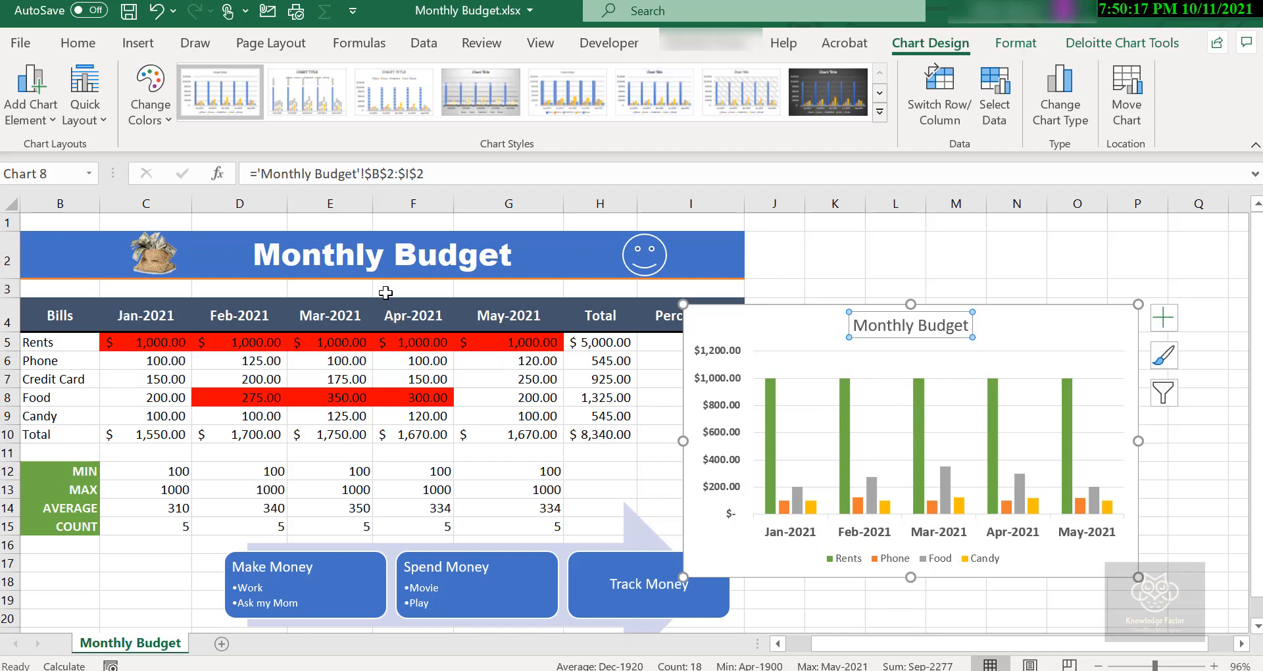
# Change the sheet heading in the merged cell B2 to "2021 Monthly Budget"
pyautogui.click(362, 261)
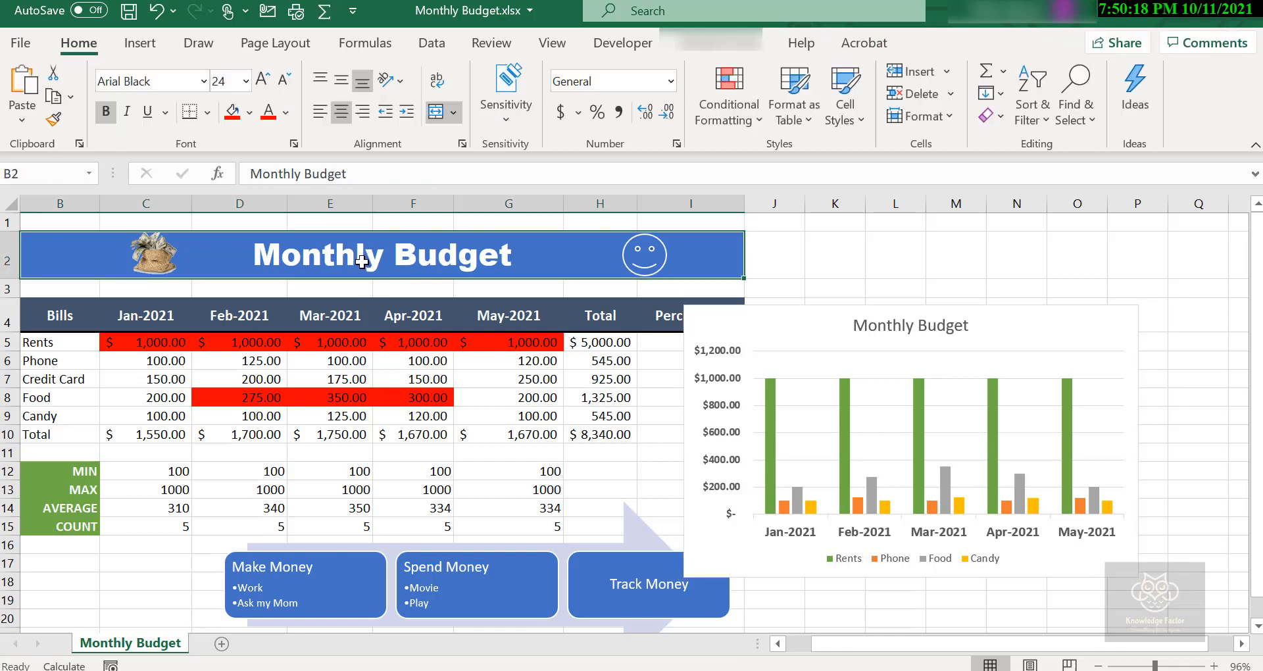
pyautogui.doubleClick(362, 262)
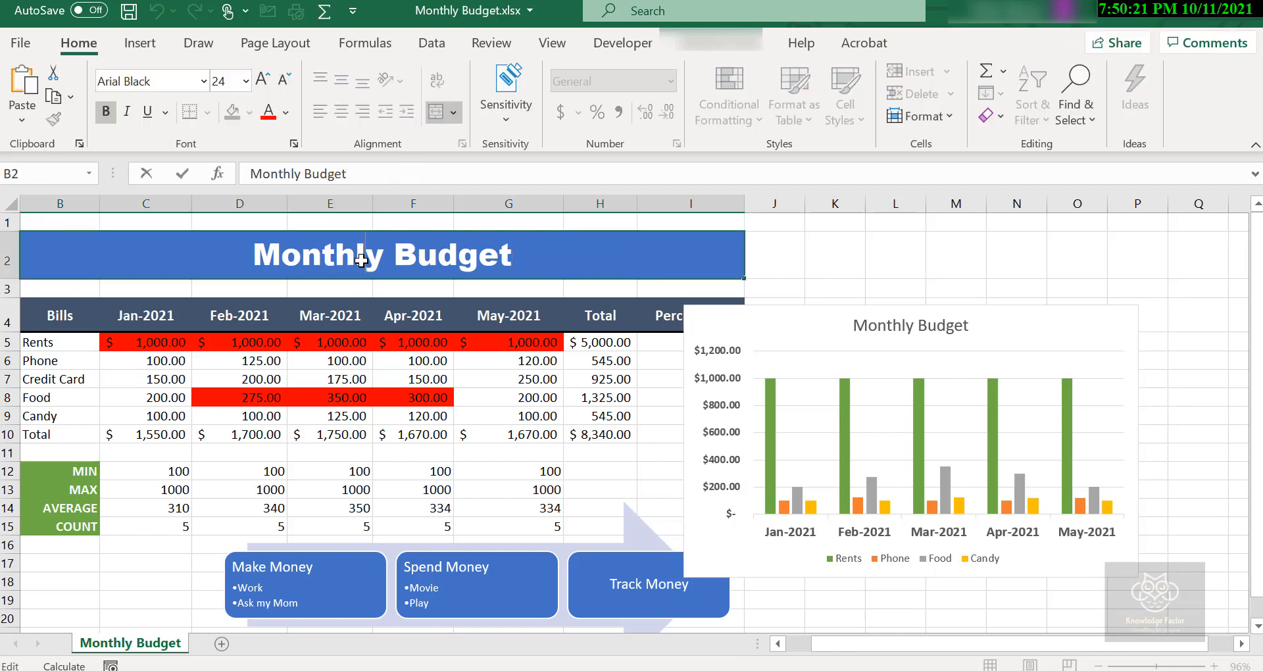
pyautogui.doubleClick(362, 262)
pyautogui.tripleClick(363, 262)
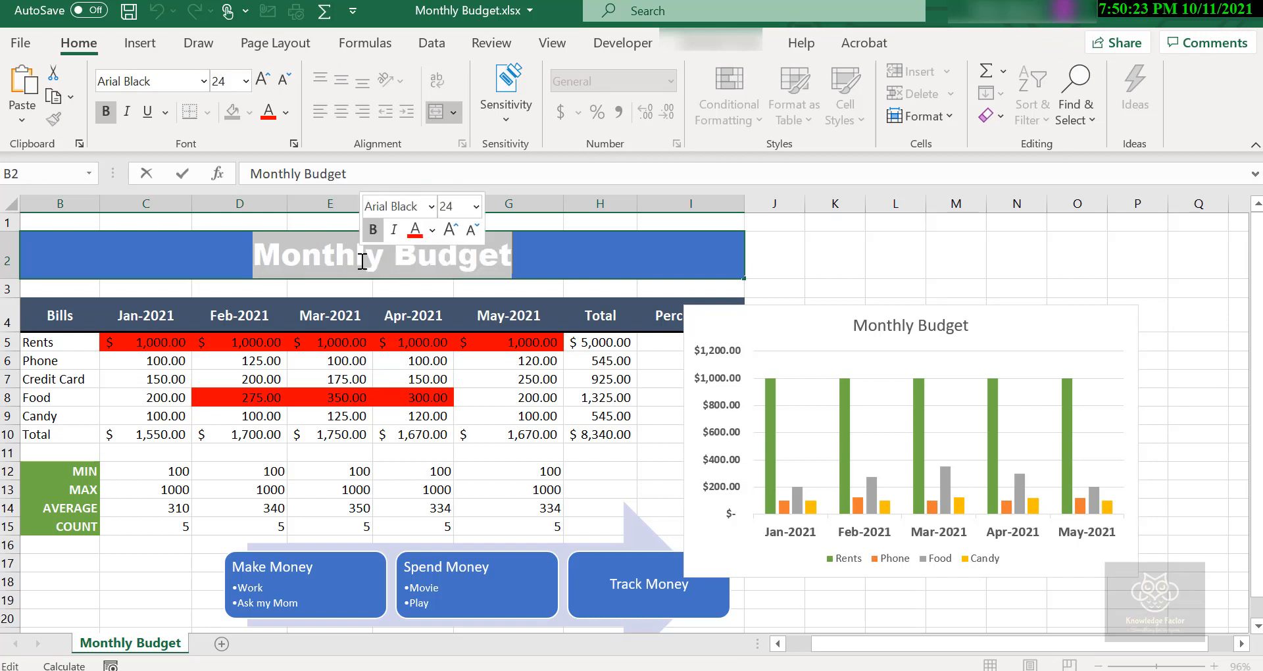
pyautogui.write('20')
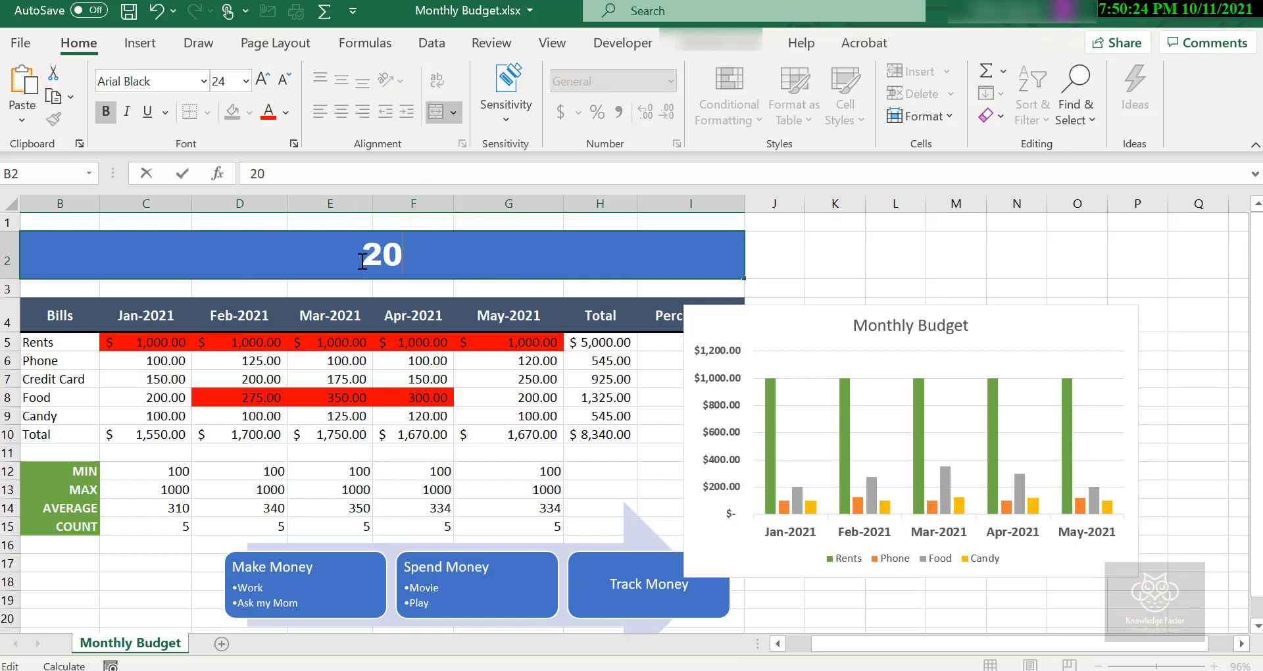
pyautogui.write('21 Monthly')
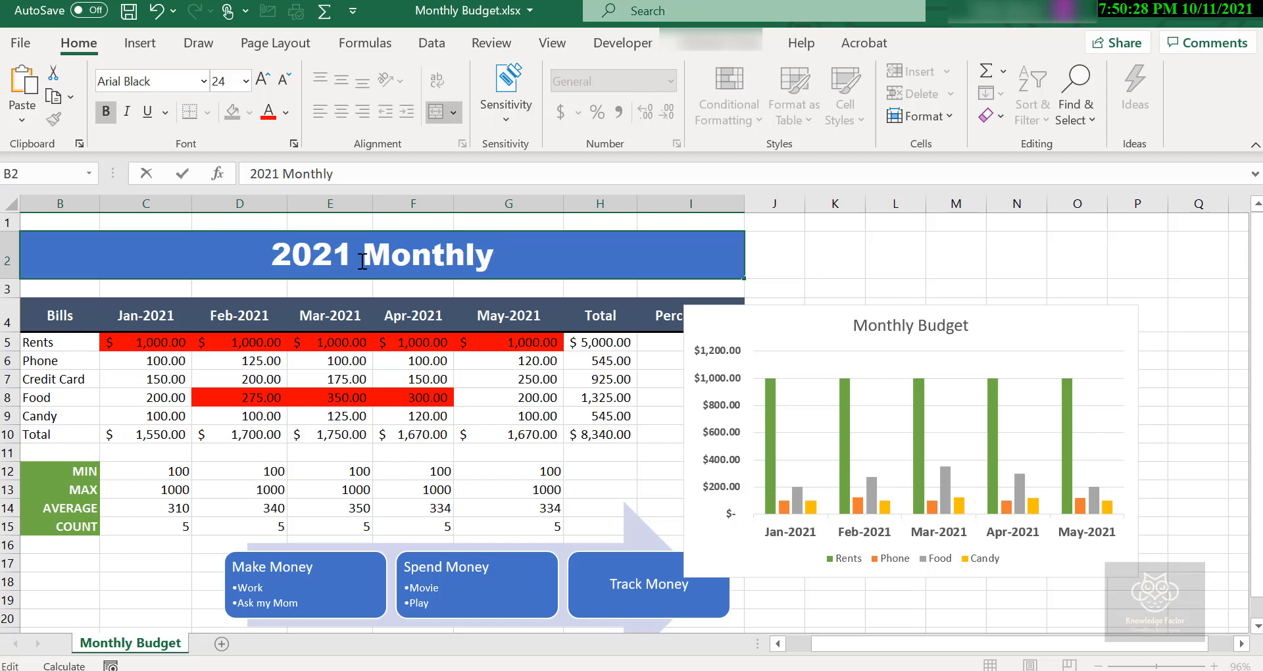
pyautogui.write(' Budget')
pyautogui.press('Return')
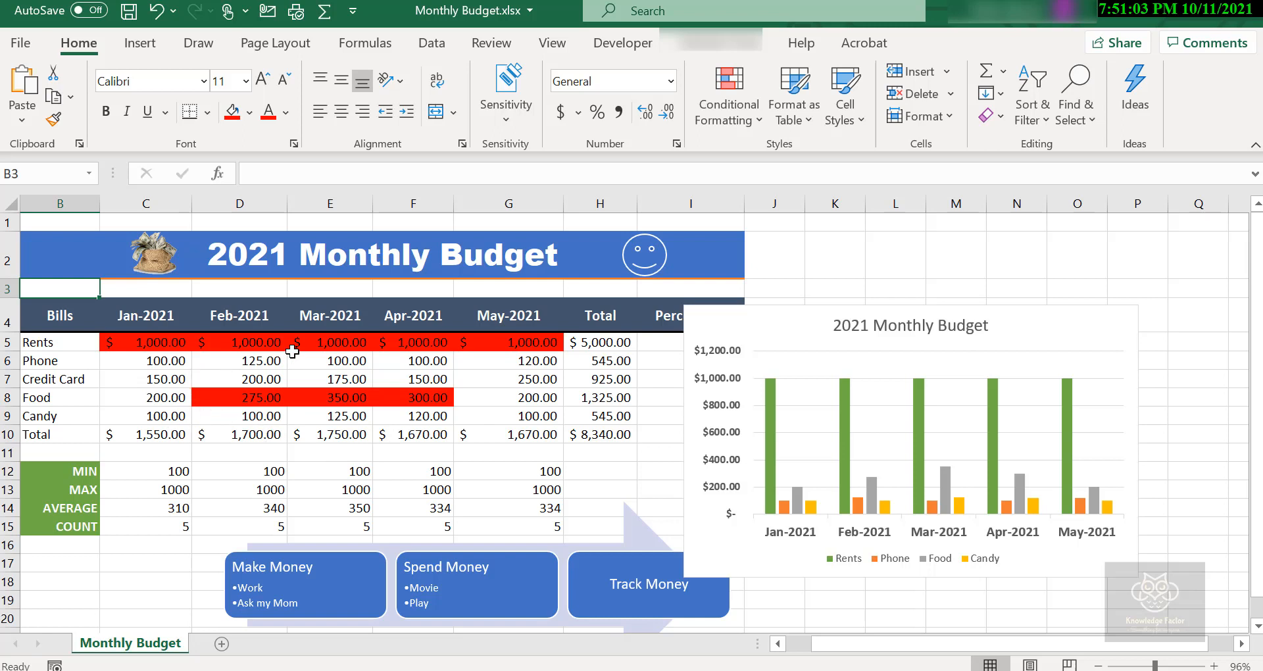
# Set the Mar-2021 Rents amount in cell E5 to 1100
pyautogui.click(350, 341)
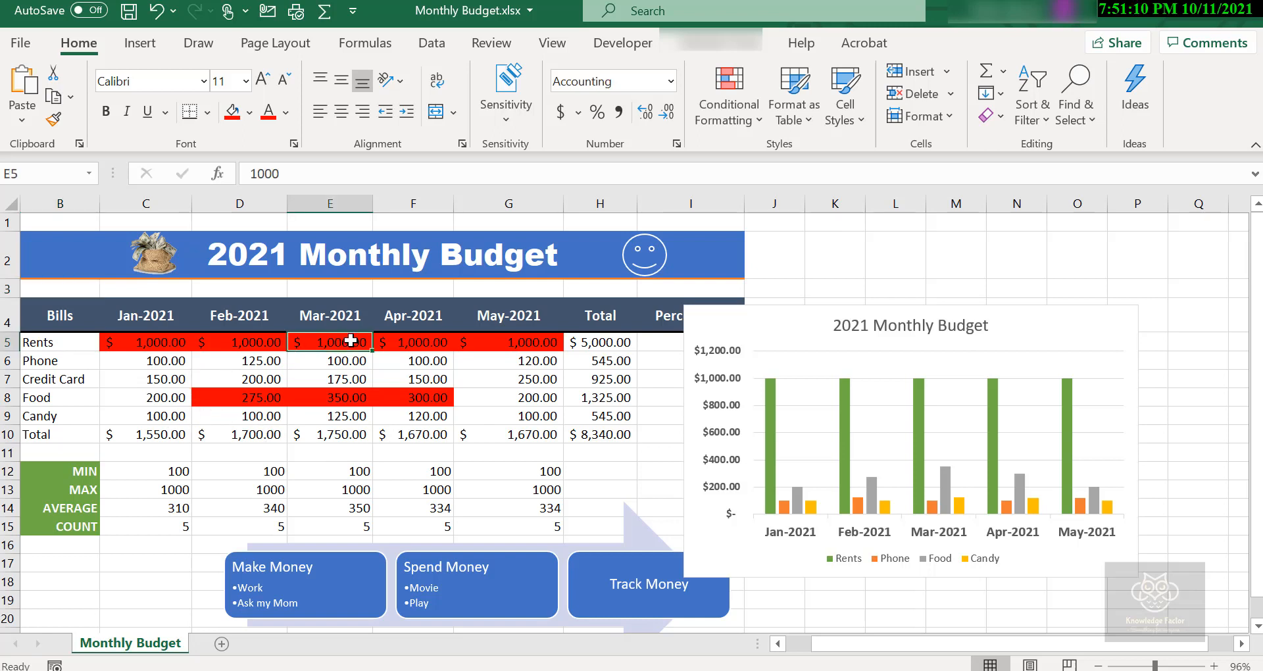
pyautogui.write('11')
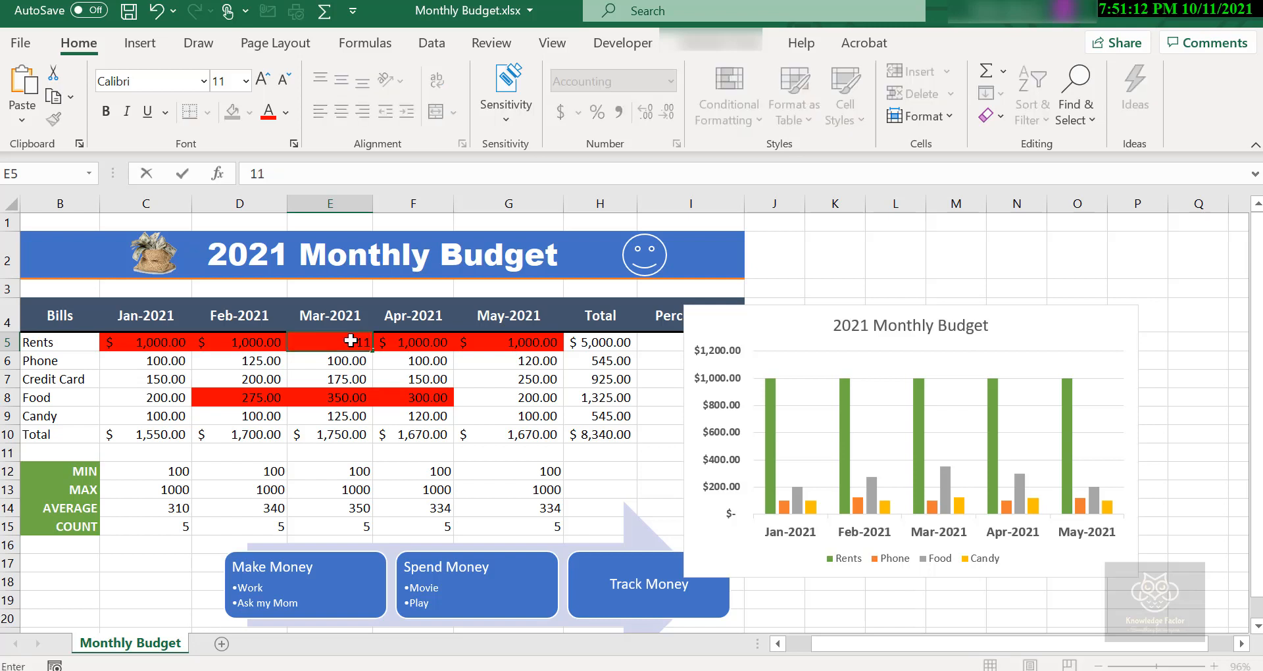
pyautogui.write('00')
pyautogui.press('Return')
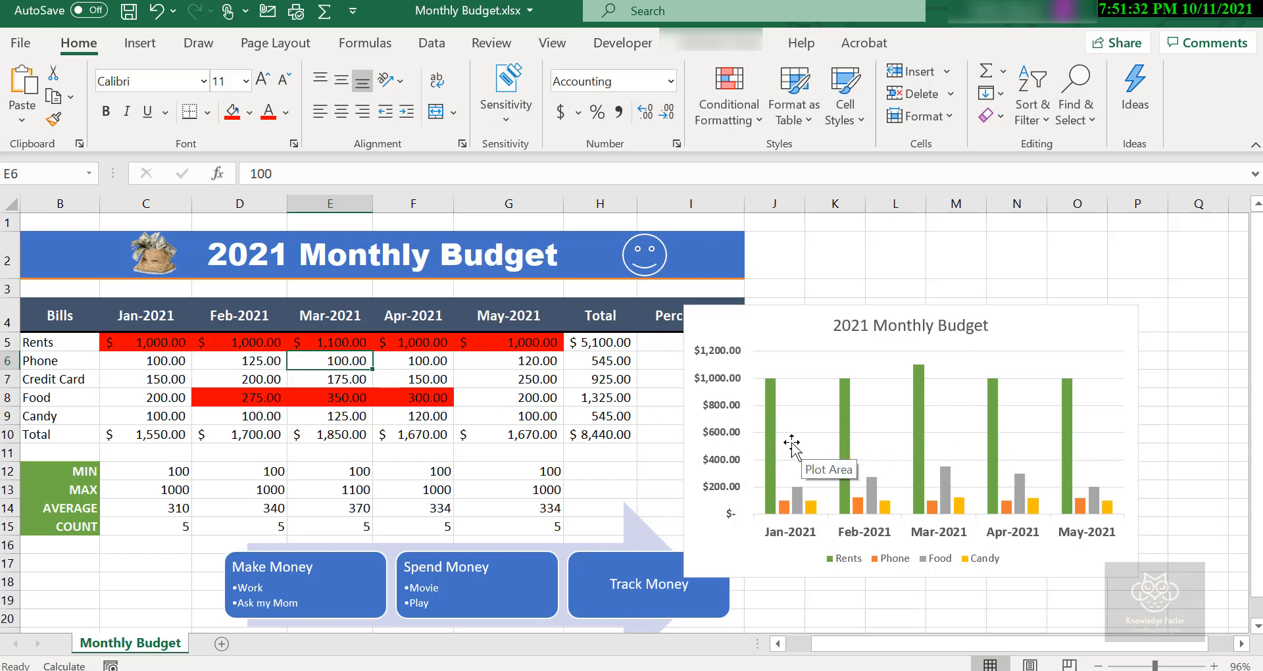
pyautogui.click(856, 394)
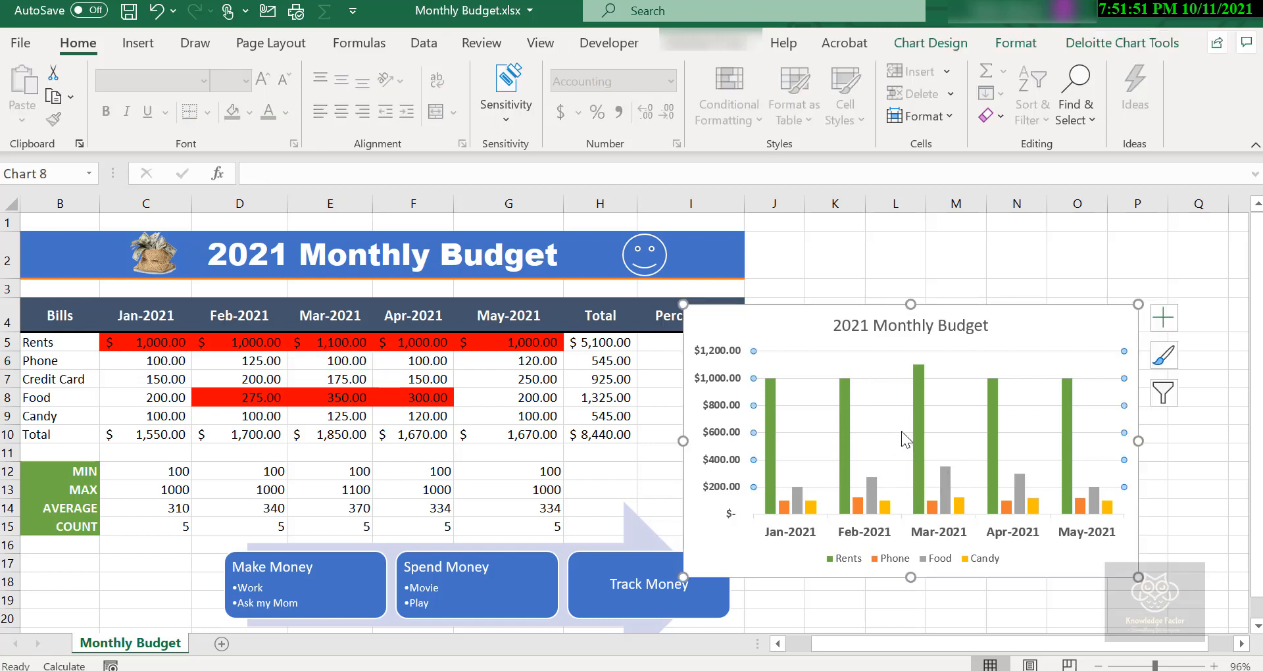
pyautogui.click(929, 43)
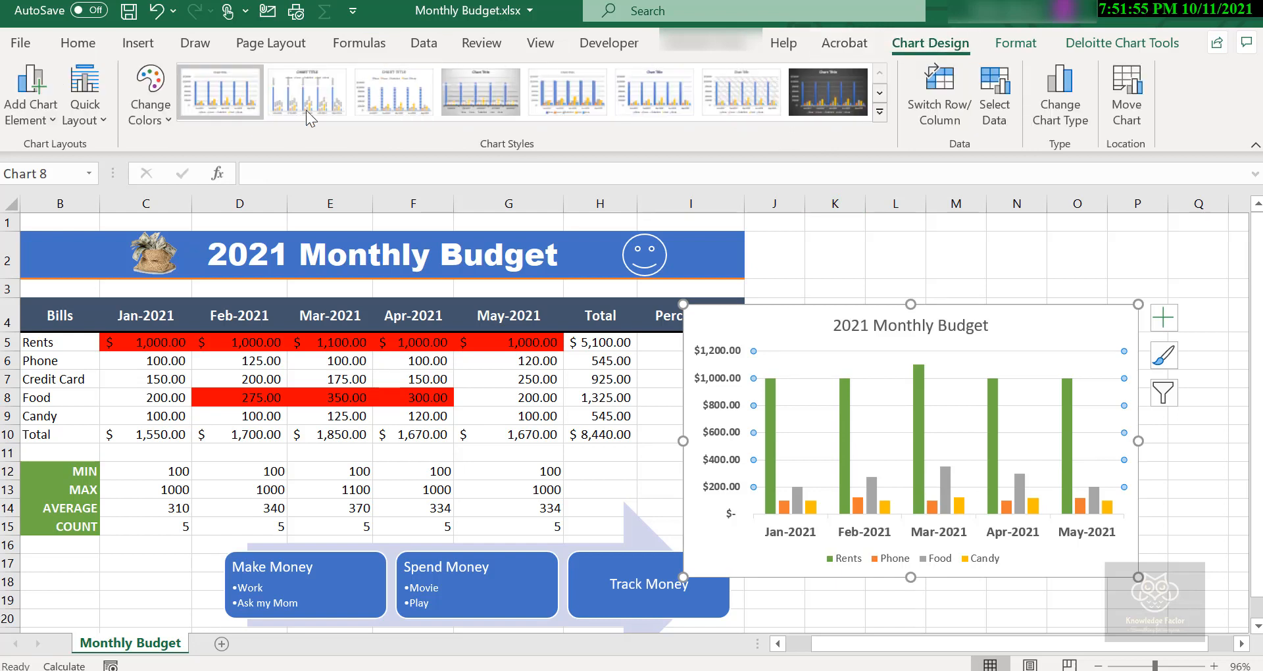
pyautogui.click(46, 121)
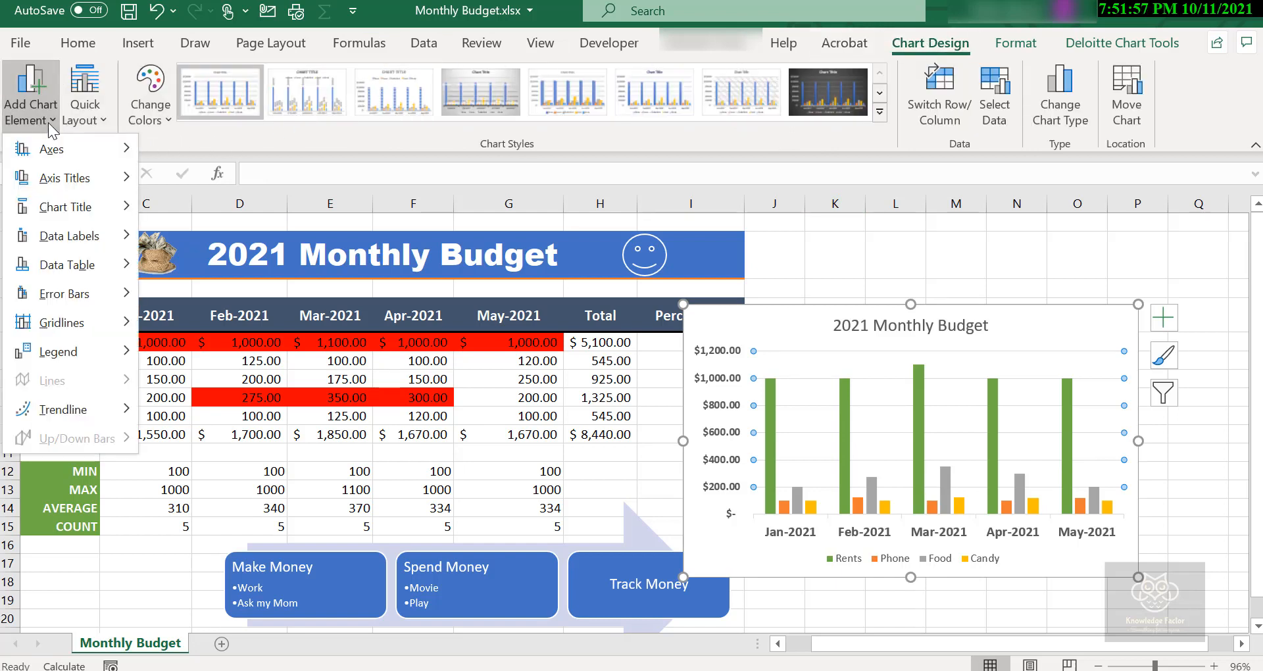
pyautogui.moveTo(99, 206)
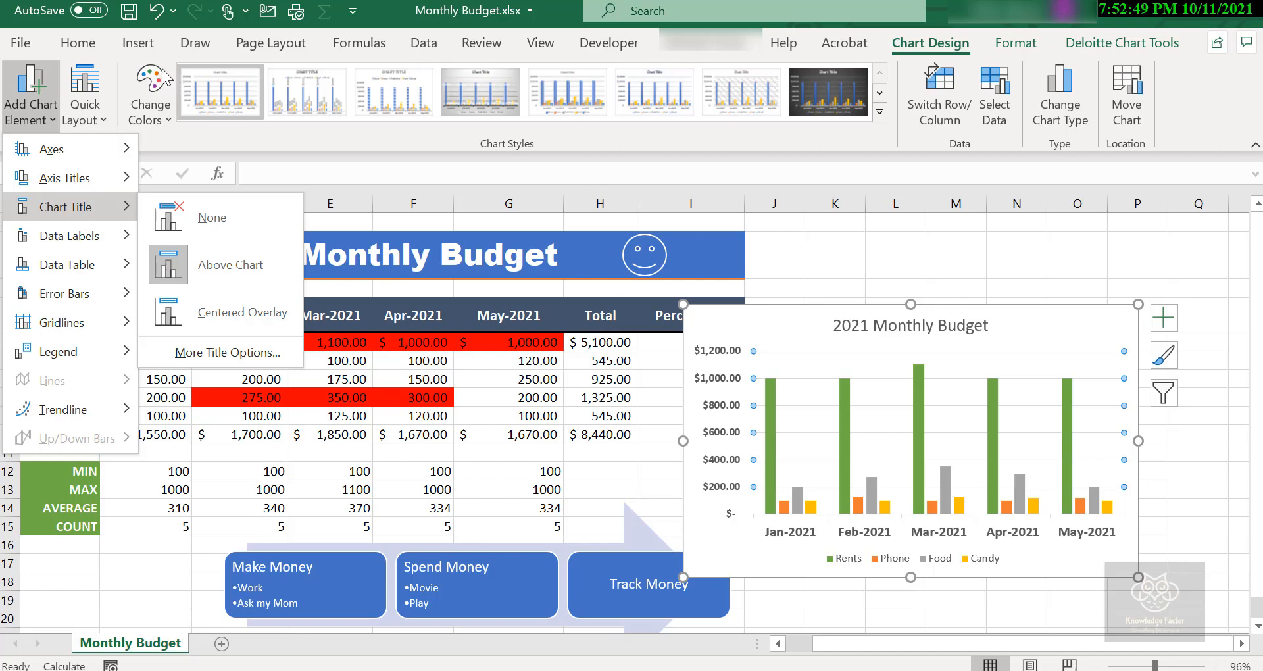
pyautogui.click(94, 53)
pyautogui.click(93, 52)
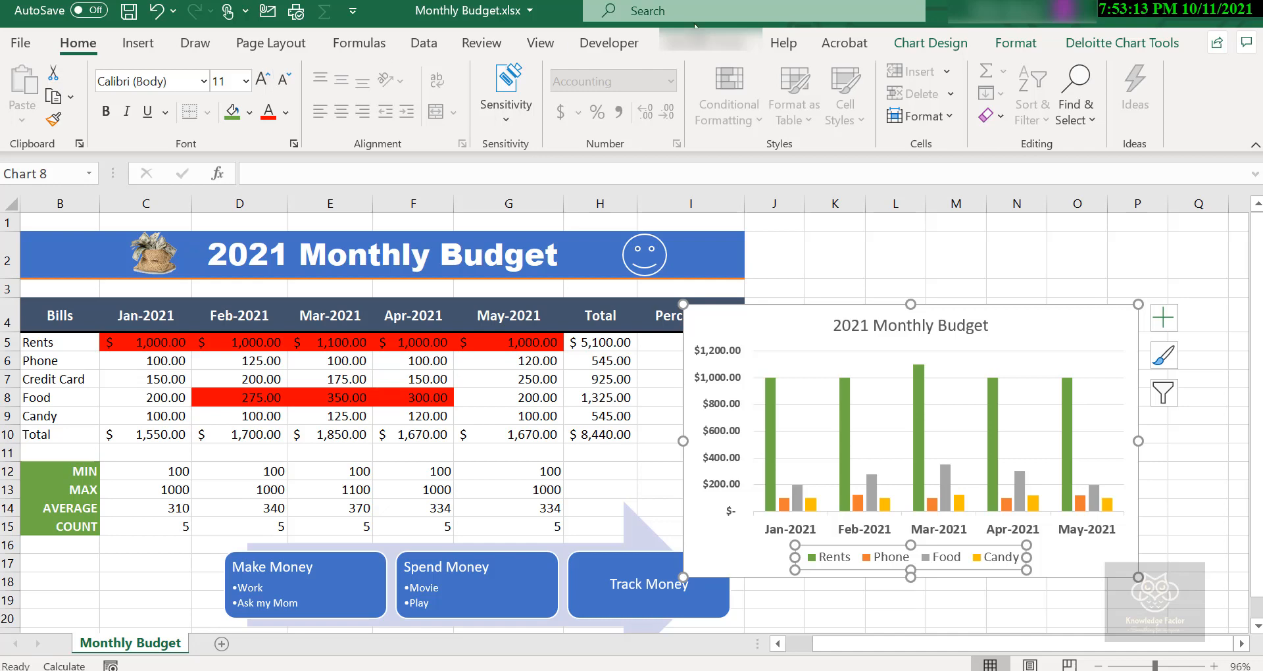
# Place the budget chart's legend at the top, between the chart title and the columns
pyautogui.click(915, 47)
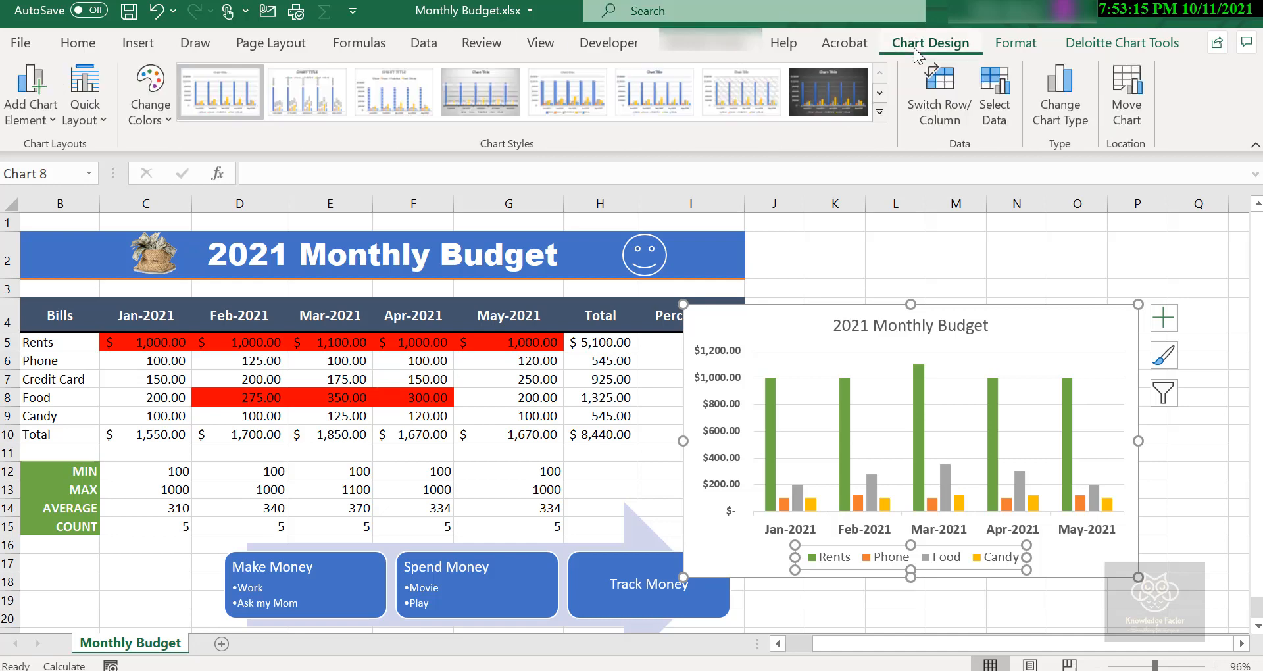
pyautogui.click(30, 96)
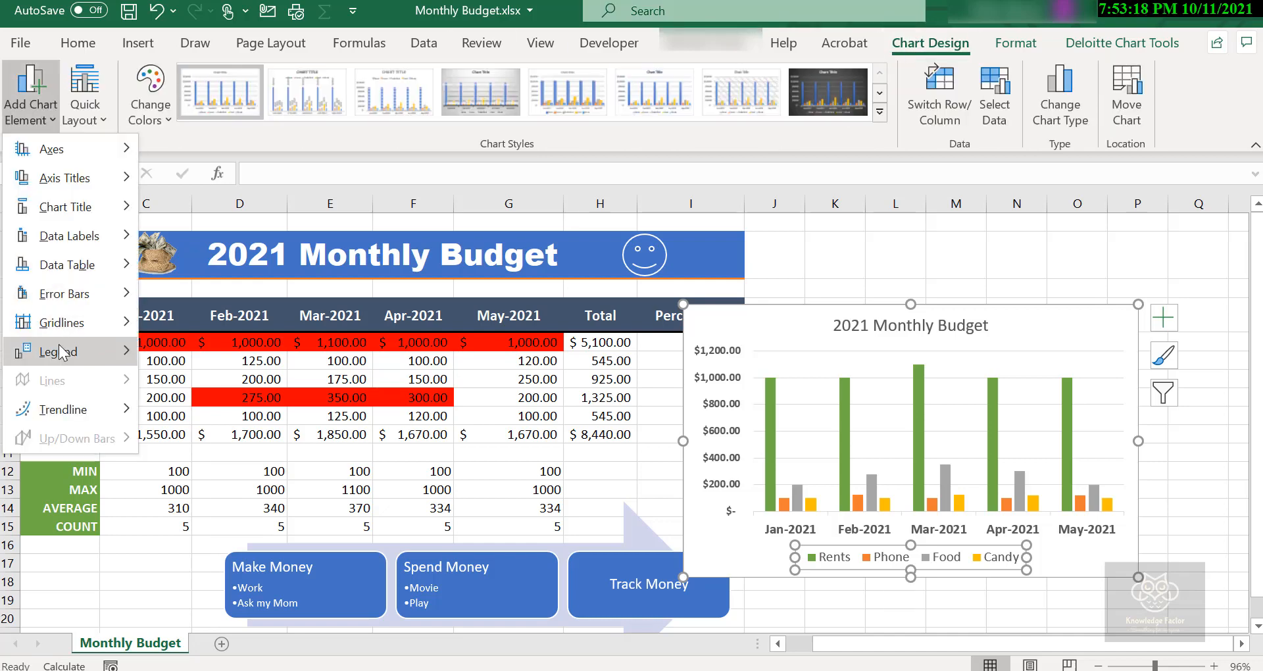
pyautogui.moveTo(90, 347)
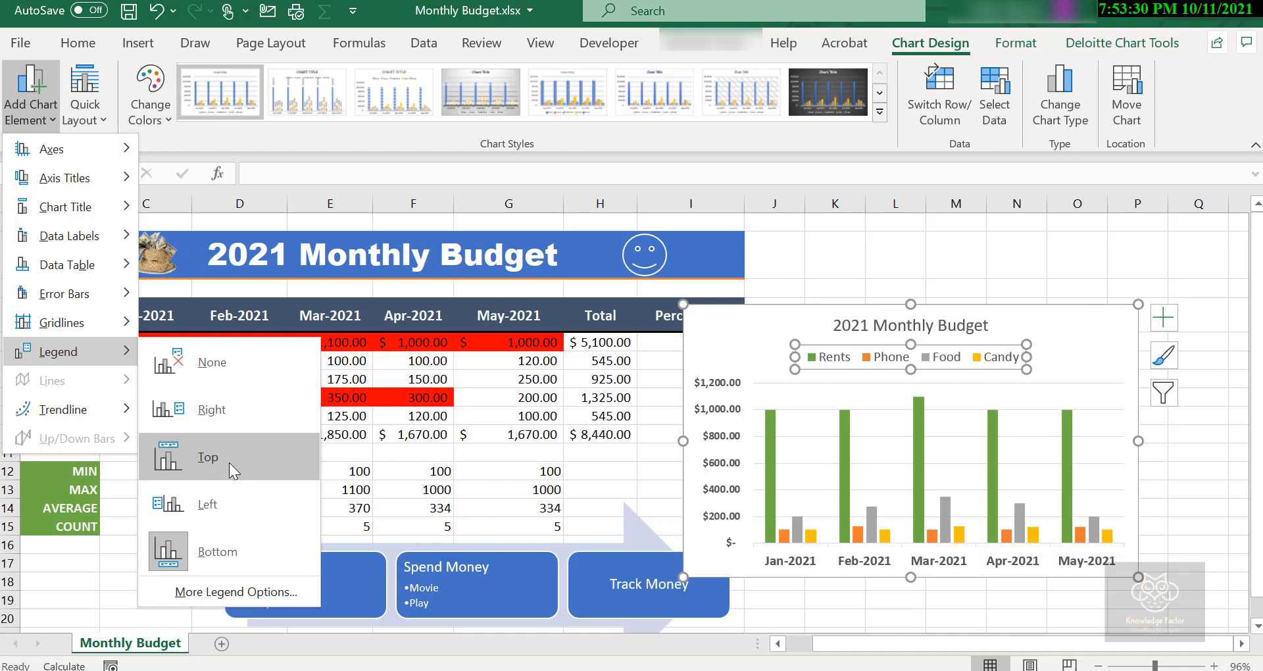
pyautogui.click(229, 463)
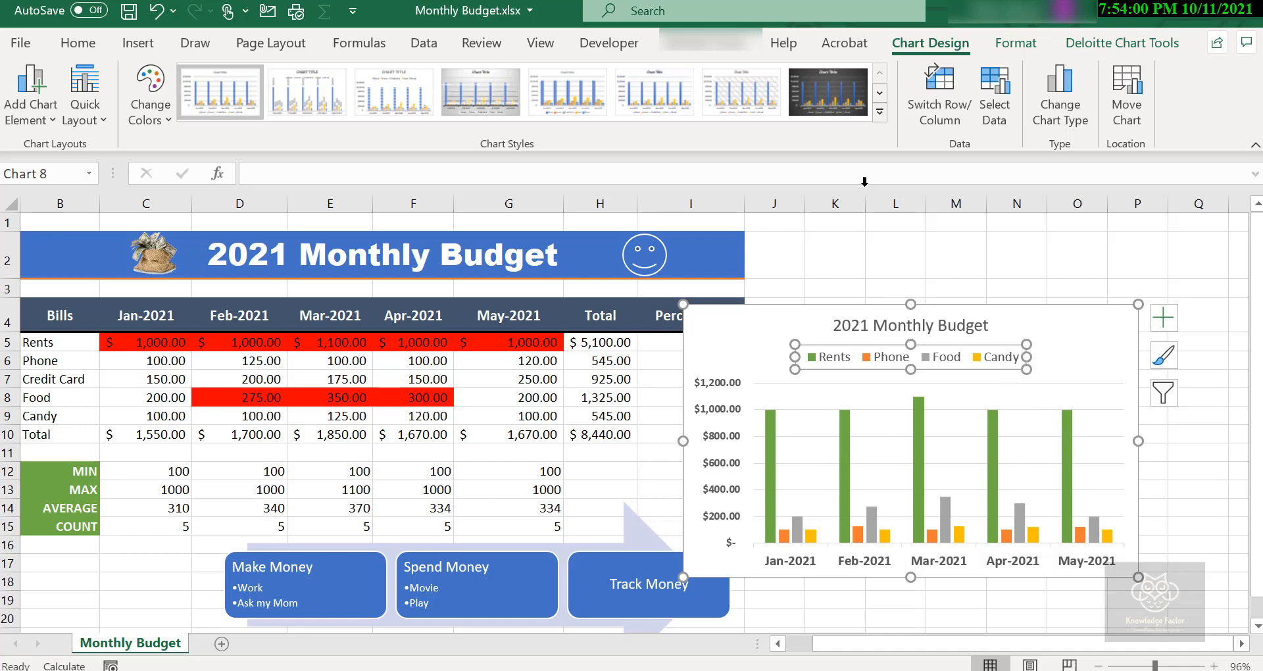
# Apply the dark-background chart style Style 8 to the budget column chart
pyautogui.click(880, 111)
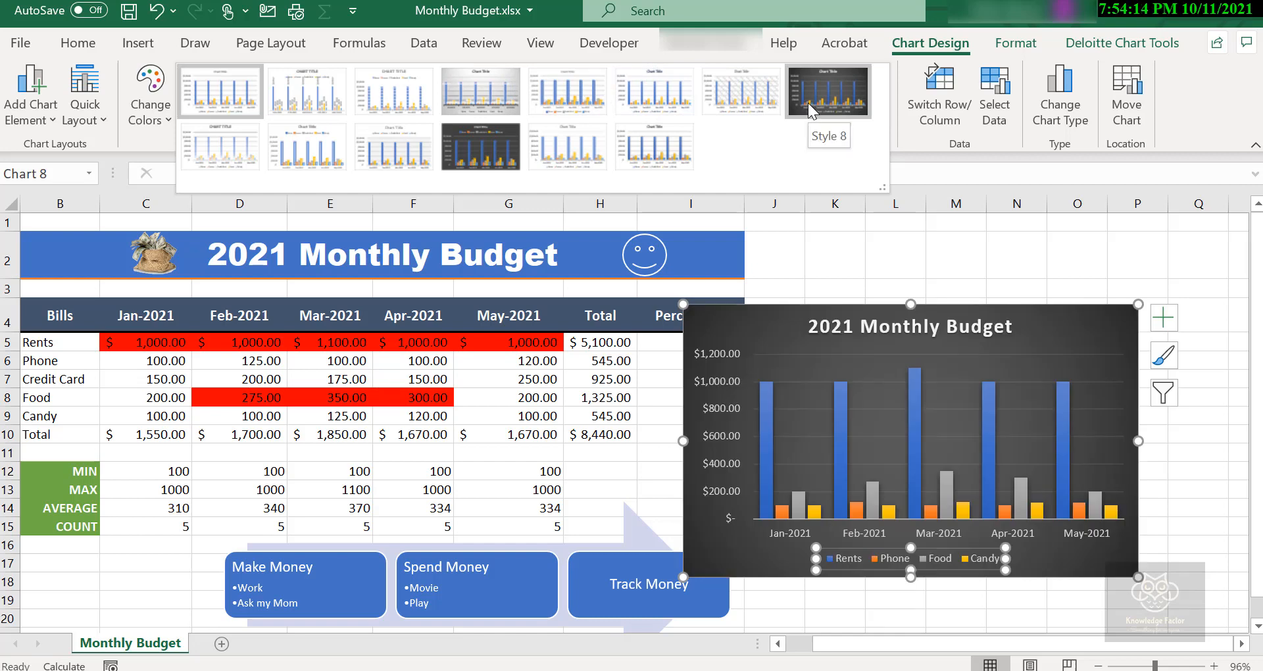
pyautogui.click(808, 103)
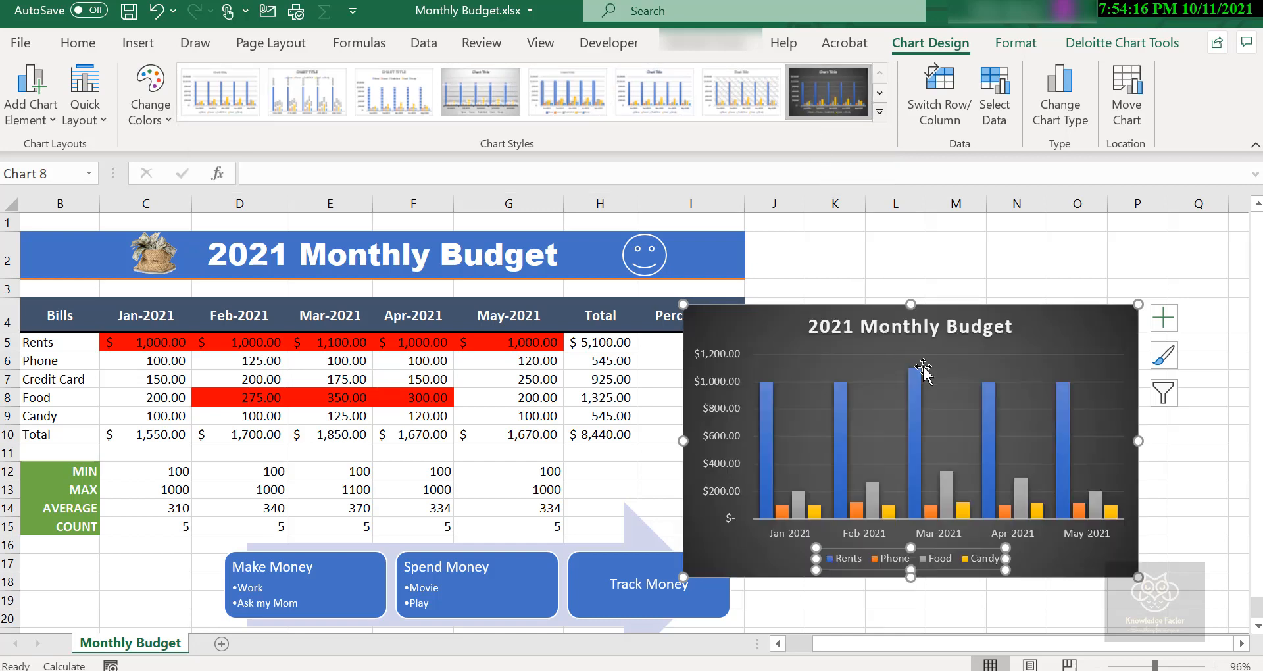